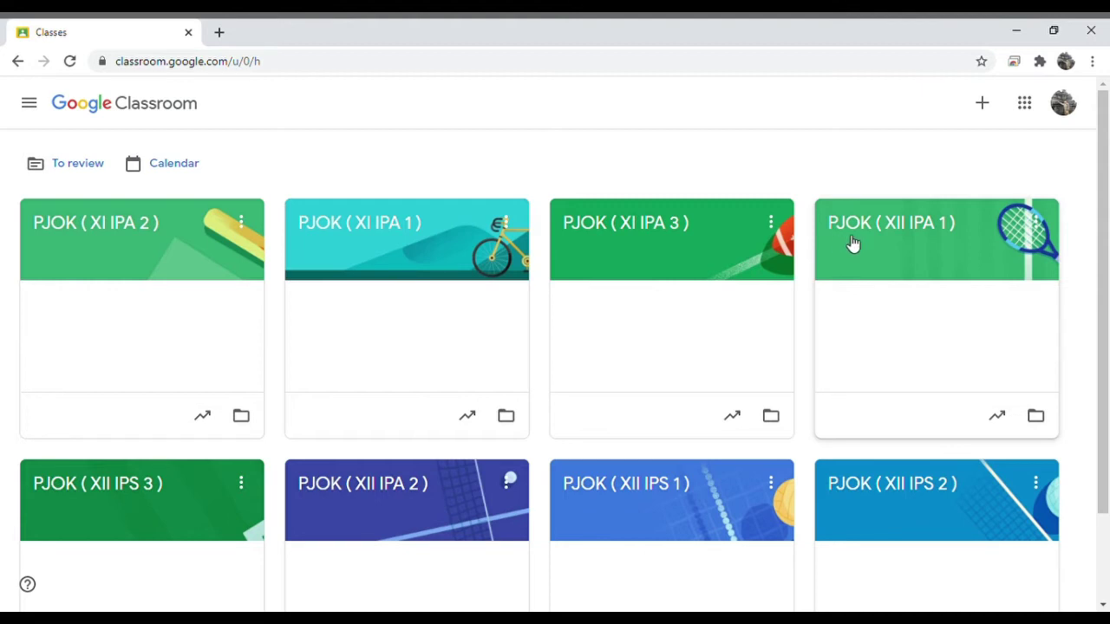
- Open the PJOK ( XII IPA 1 ) class and look over the posts in its stream
left_click(874, 245)
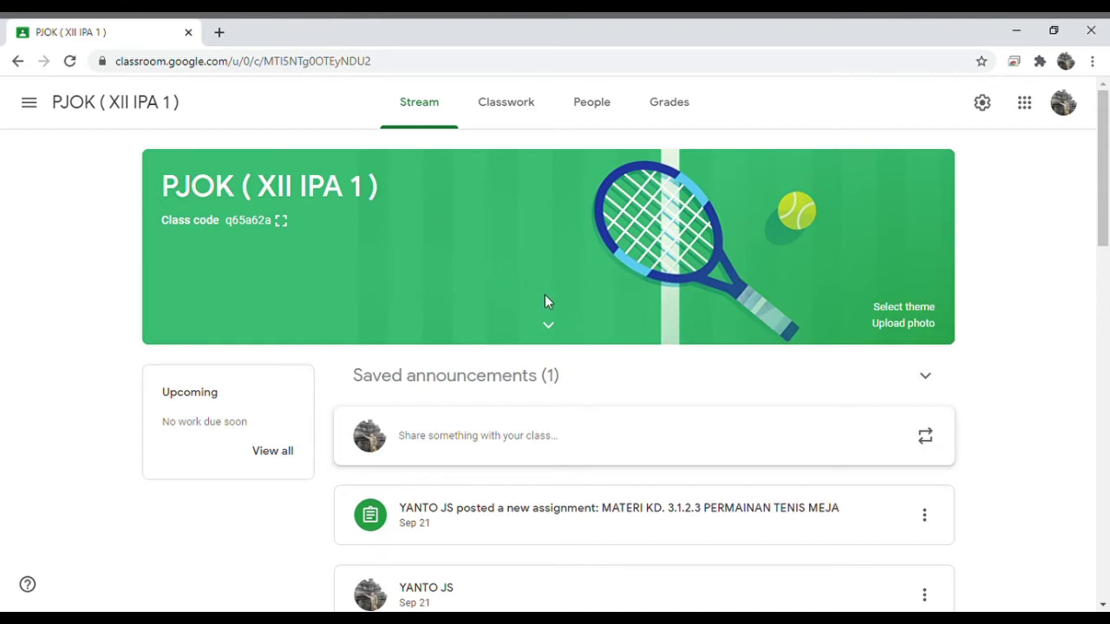
scroll(1105, 252, "down", 1)
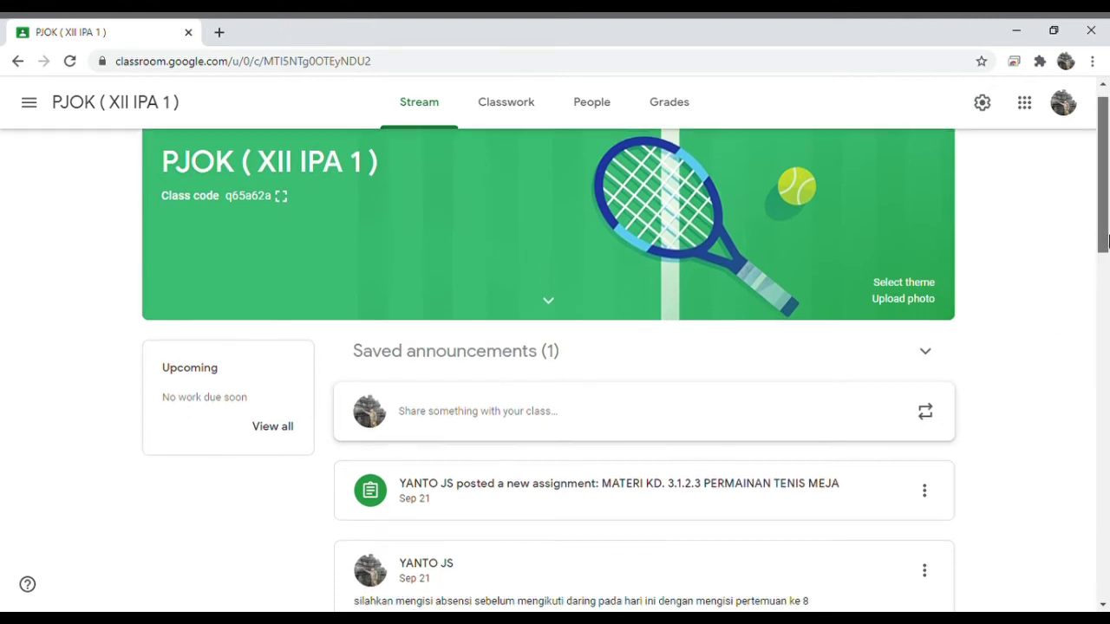
left_click_drag(1105, 251, 1107, 260)
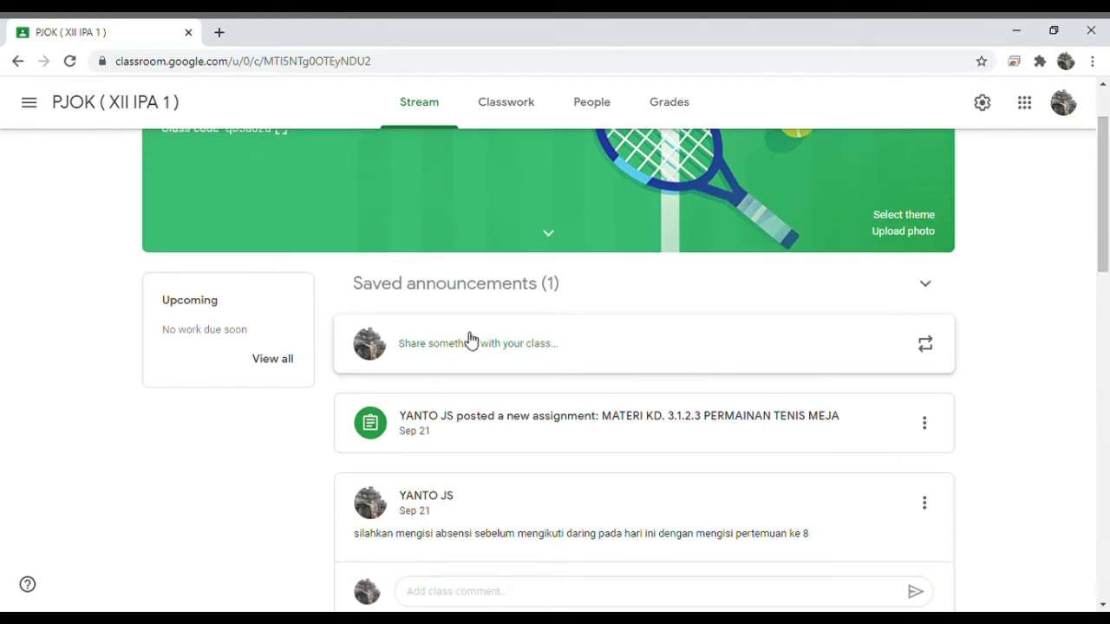
scroll(868, 441, "up", 1)
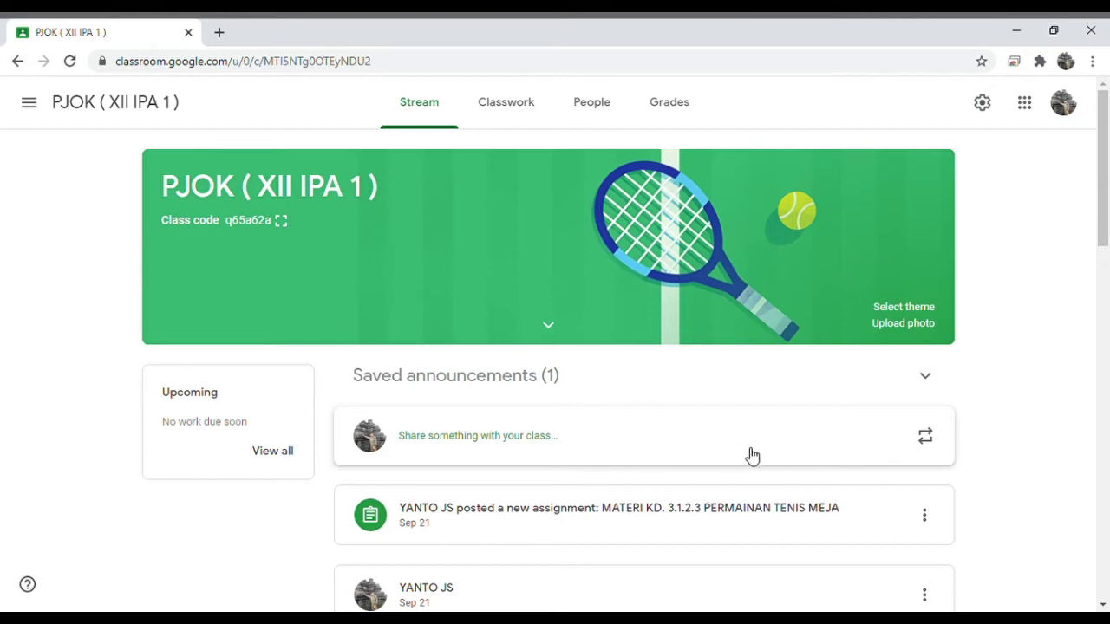
- Reuse the Sep 21 attendance post as a new announcement, with new copies of all attachments
left_click(925, 437)
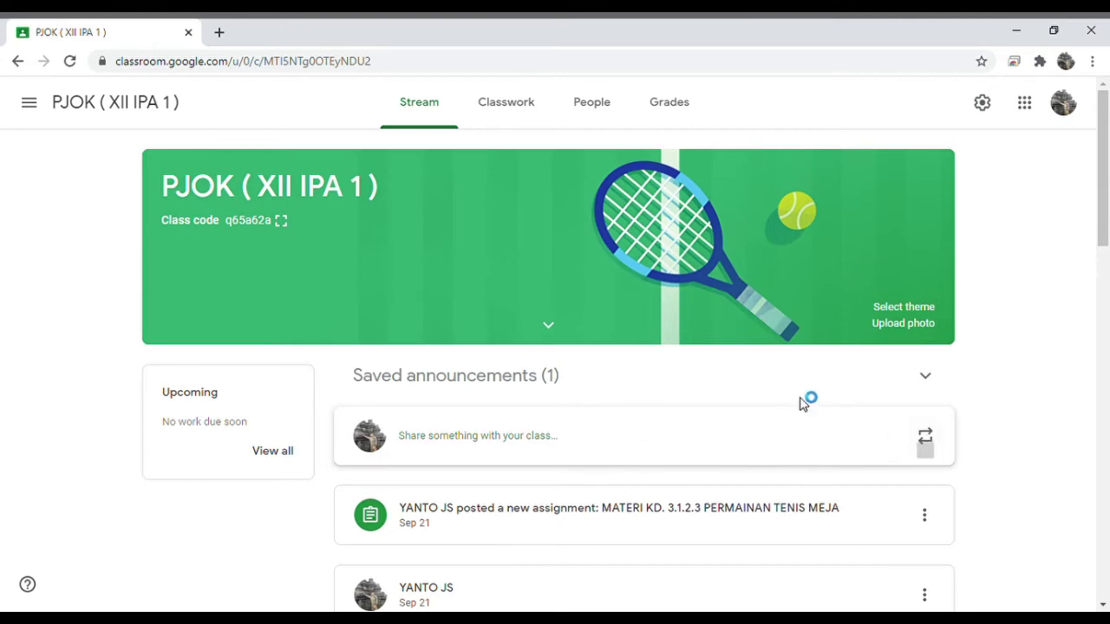
left_click(927, 439)
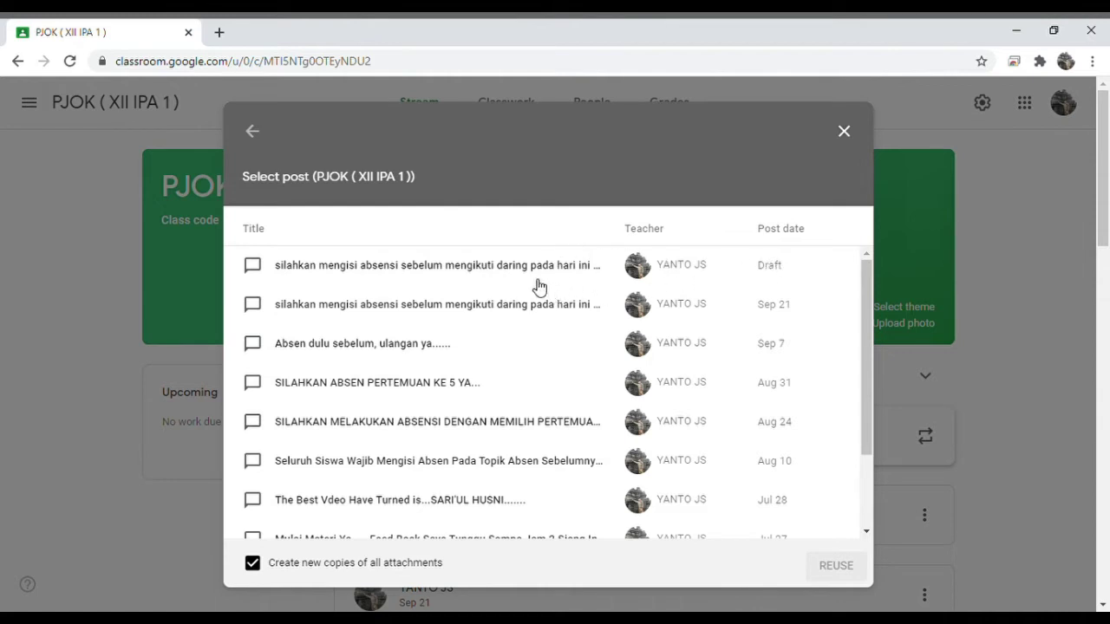
left_click(458, 311)
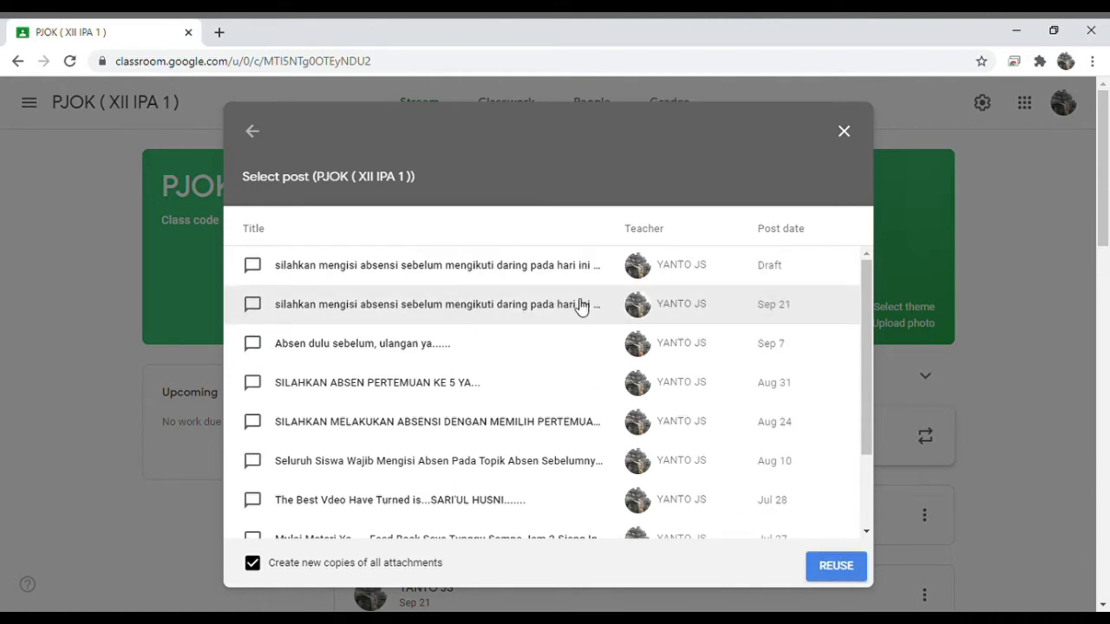
left_click(837, 576)
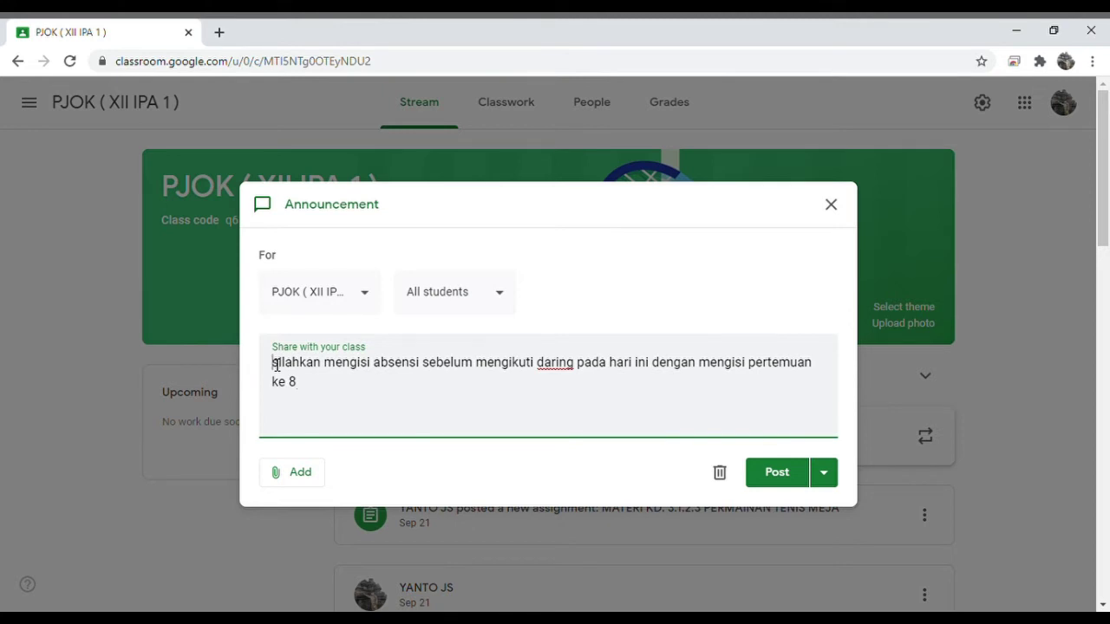
- Number the announcement's existing text as item 1, add item 2 "tetap cuci tangan dengan sabun" and leave an empty item 3
type("1.")
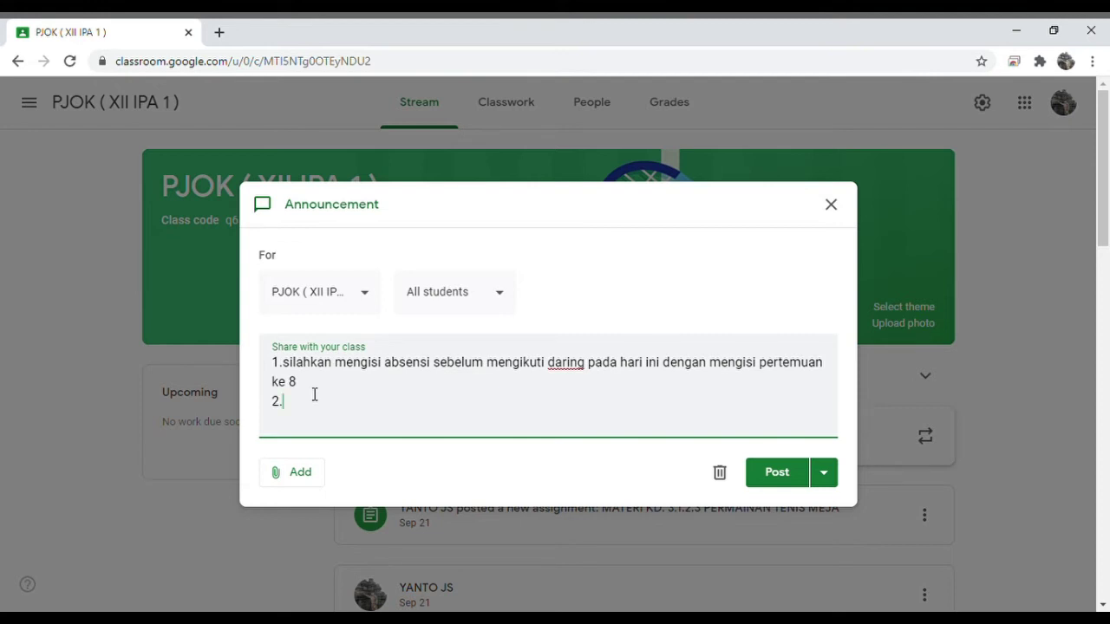
type("tetap cuci tangan dengan")
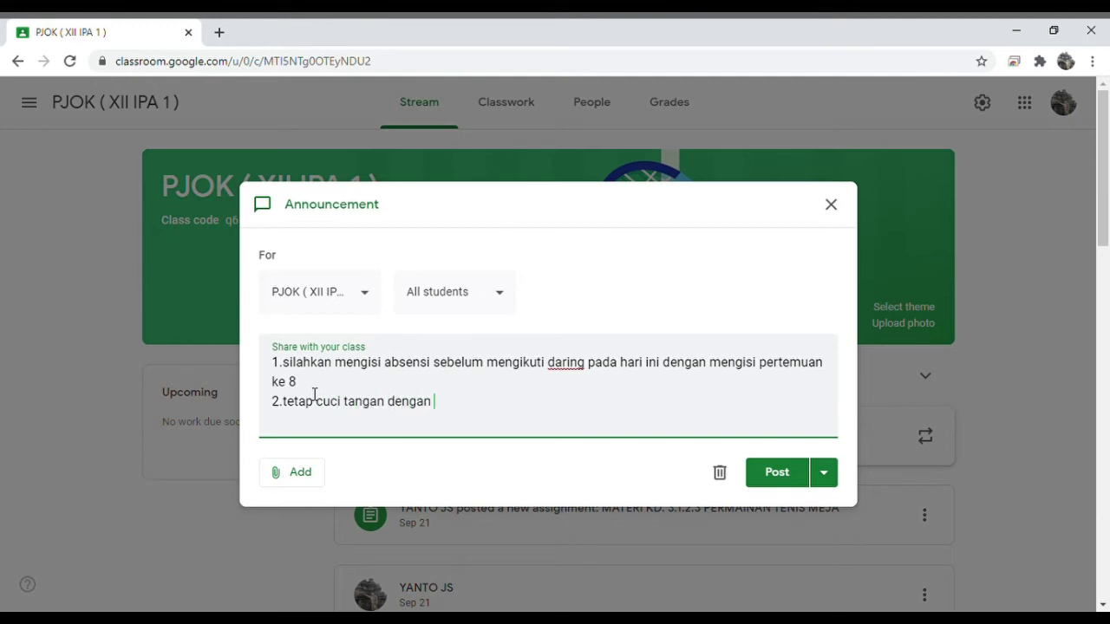
type(" sabun")
- Address the announcement to PJOK ( XI IPA 2 ) and PJOK ( XI IPA 1 ) as well, and post it
left_click(374, 302)
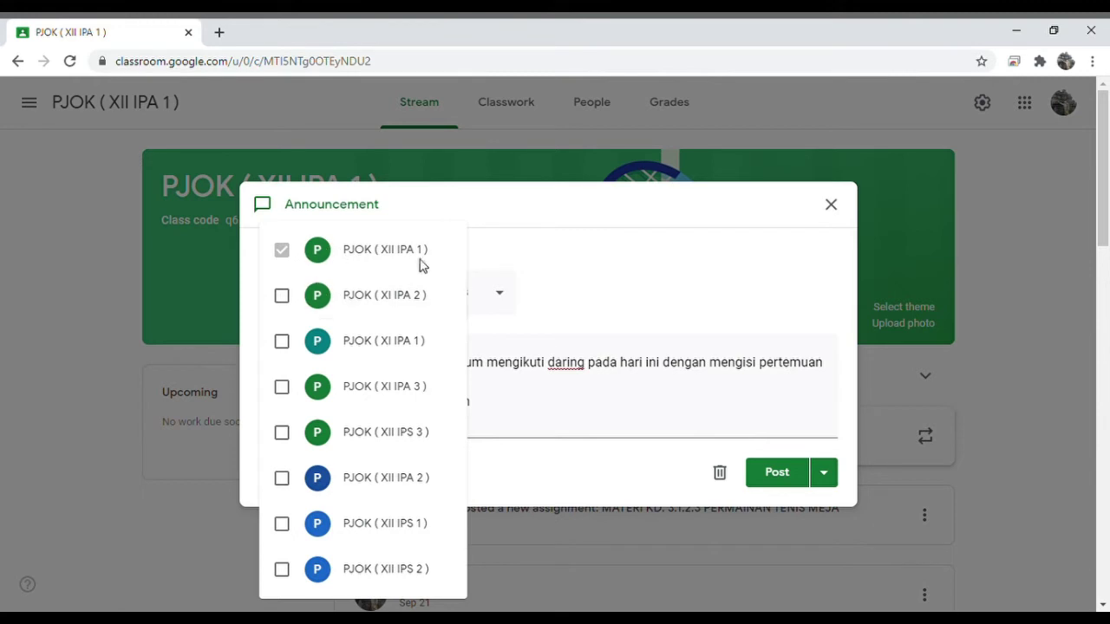
left_click(283, 297)
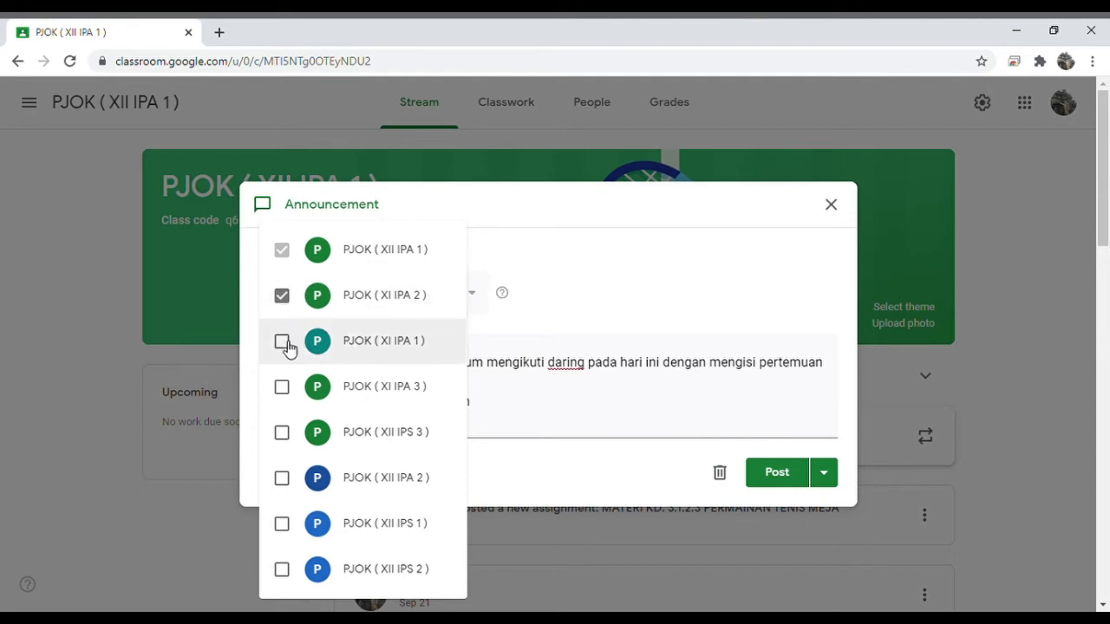
left_click(283, 347)
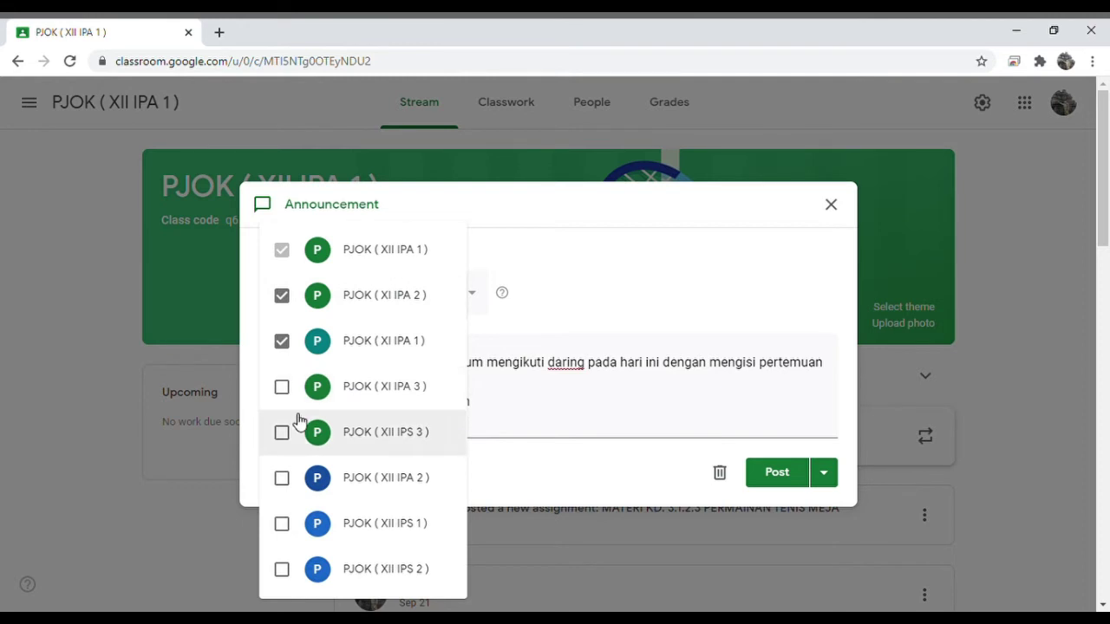
left_click(637, 276)
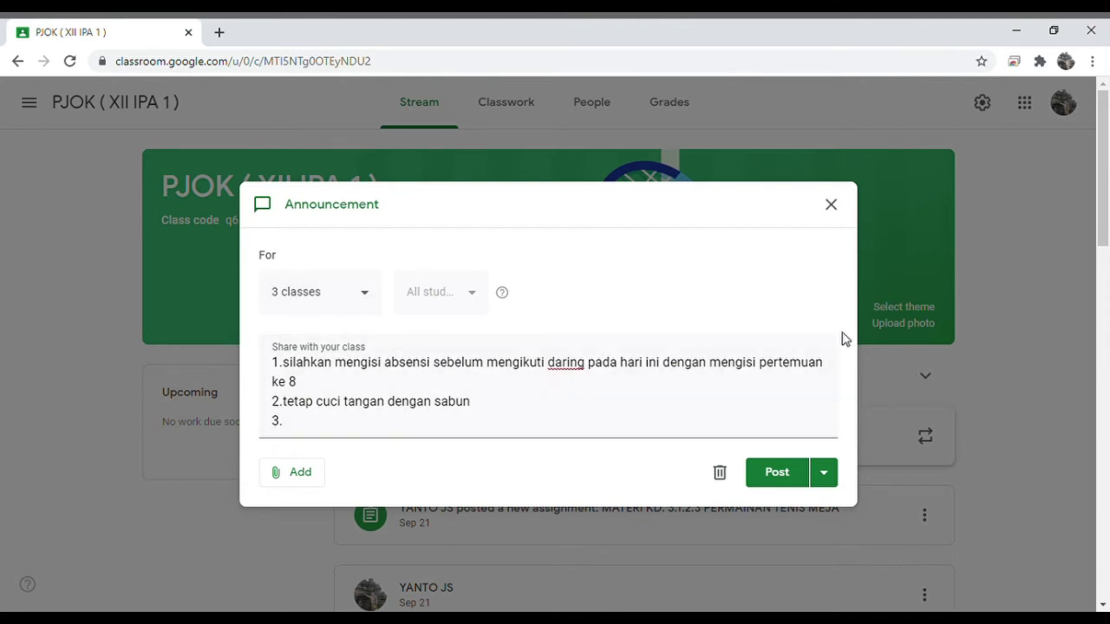
left_click(779, 474)
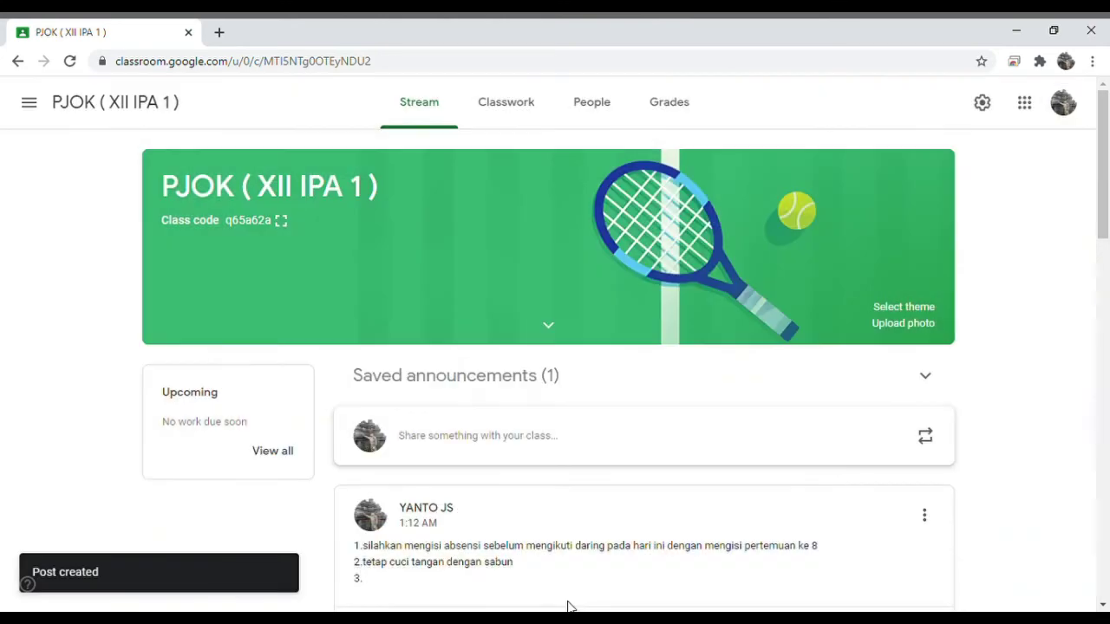
scroll(657, 543, "down", 3)
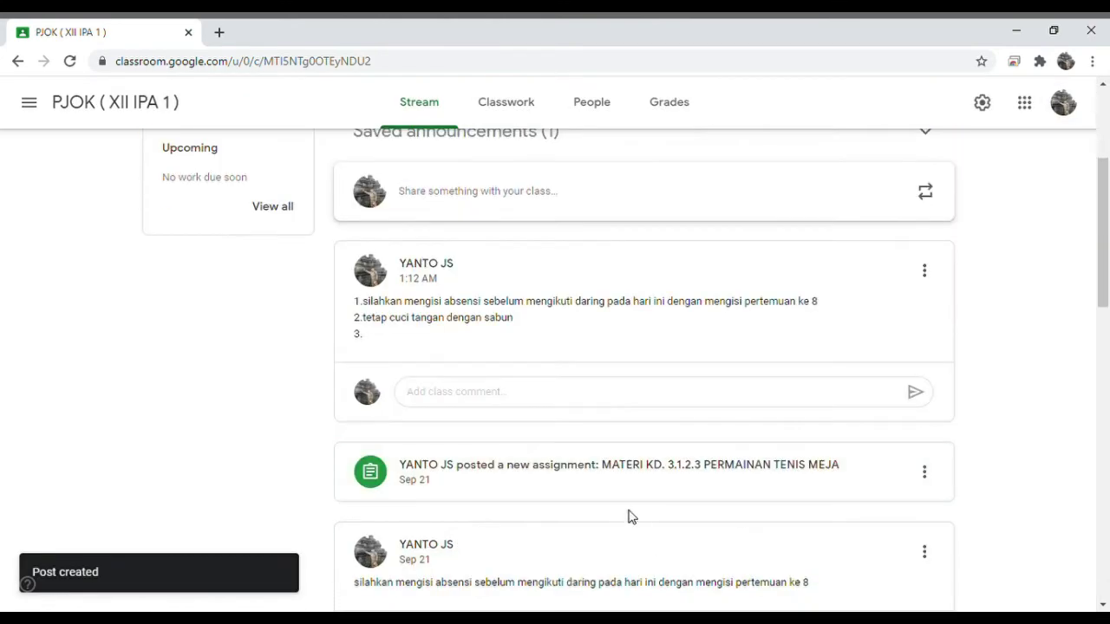
scroll(630, 515, "up", 3)
scroll(630, 515, "down", 1)
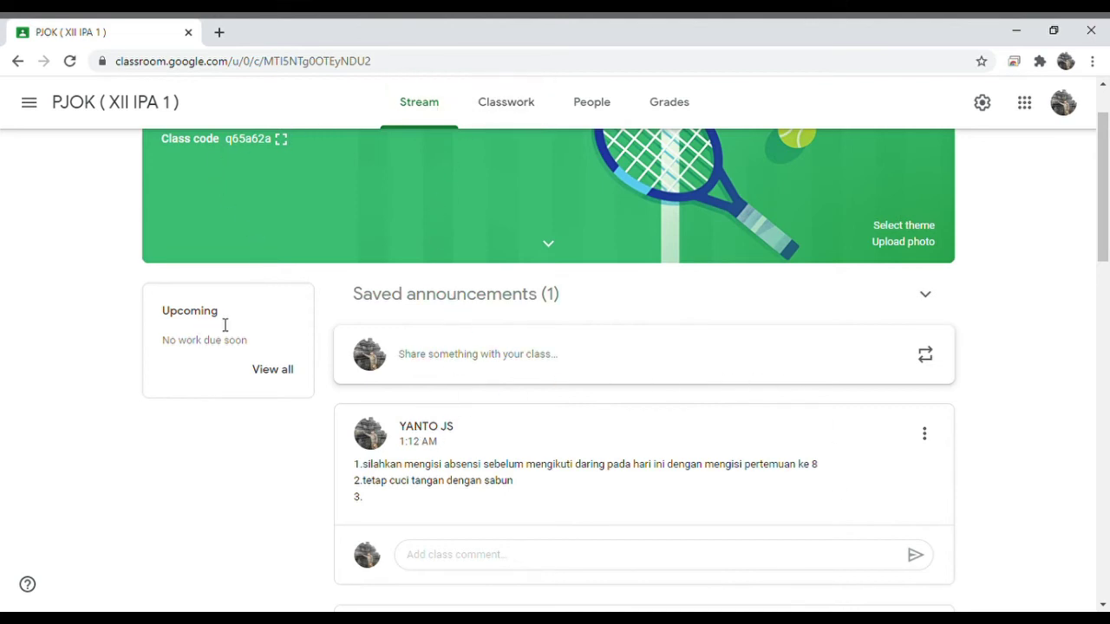
- Open the class's classwork and examine its topics and the assignments and materials listed under each one
left_click(516, 108)
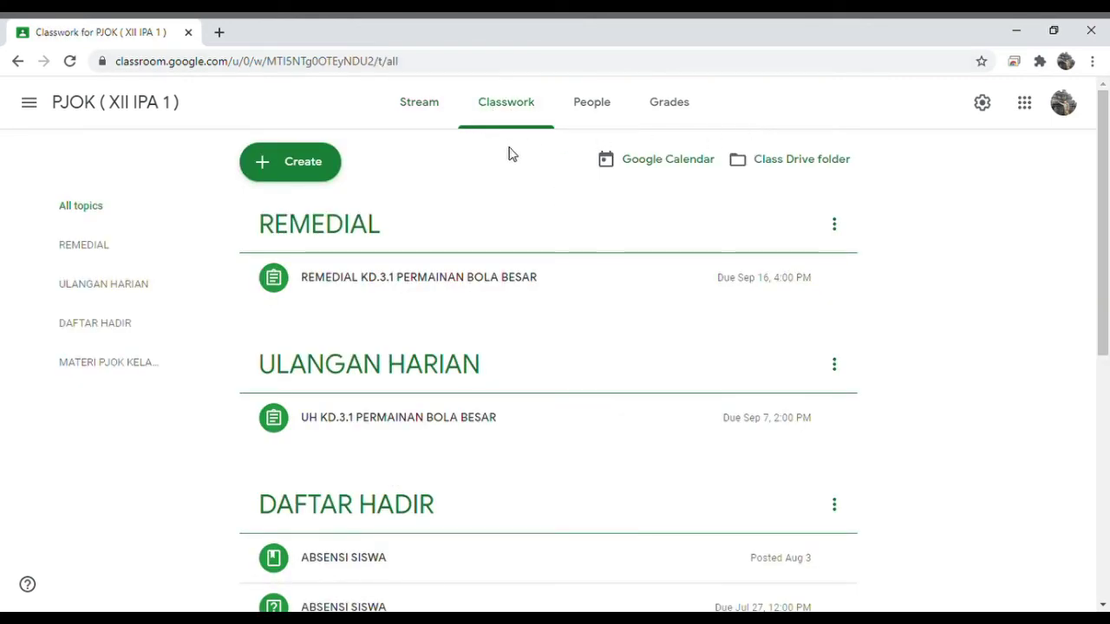
scroll(505, 320, "down", 1)
scroll(494, 314, "up", 1)
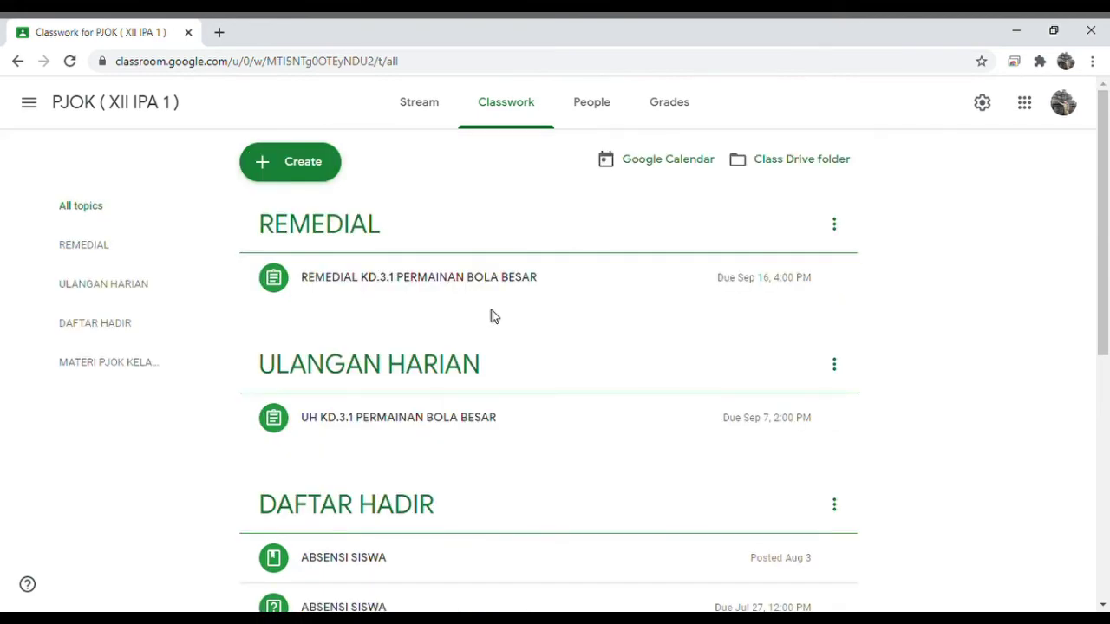
scroll(498, 318, "down", 2)
scroll(468, 287, "down", 3)
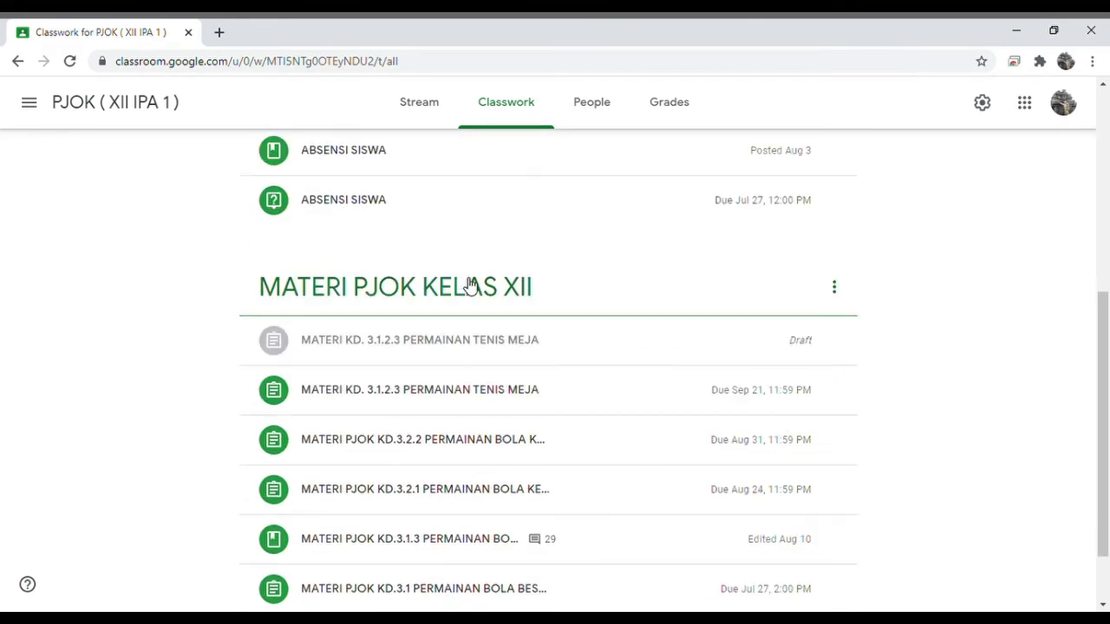
scroll(469, 285, "up", 2)
scroll(470, 285, "down", 3)
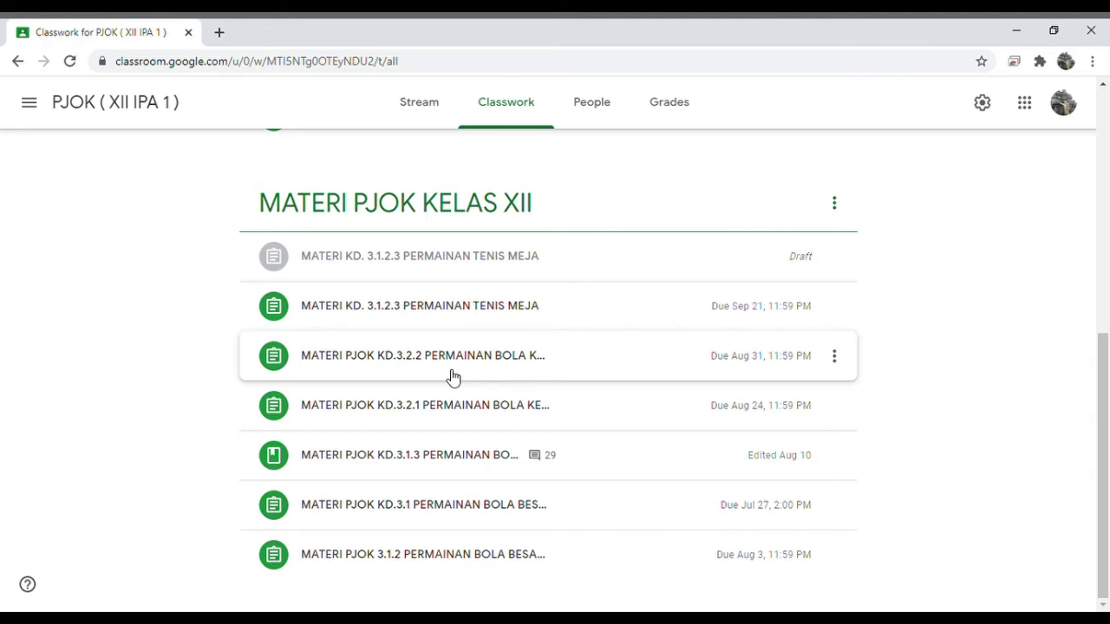
scroll(451, 377, "up", 3)
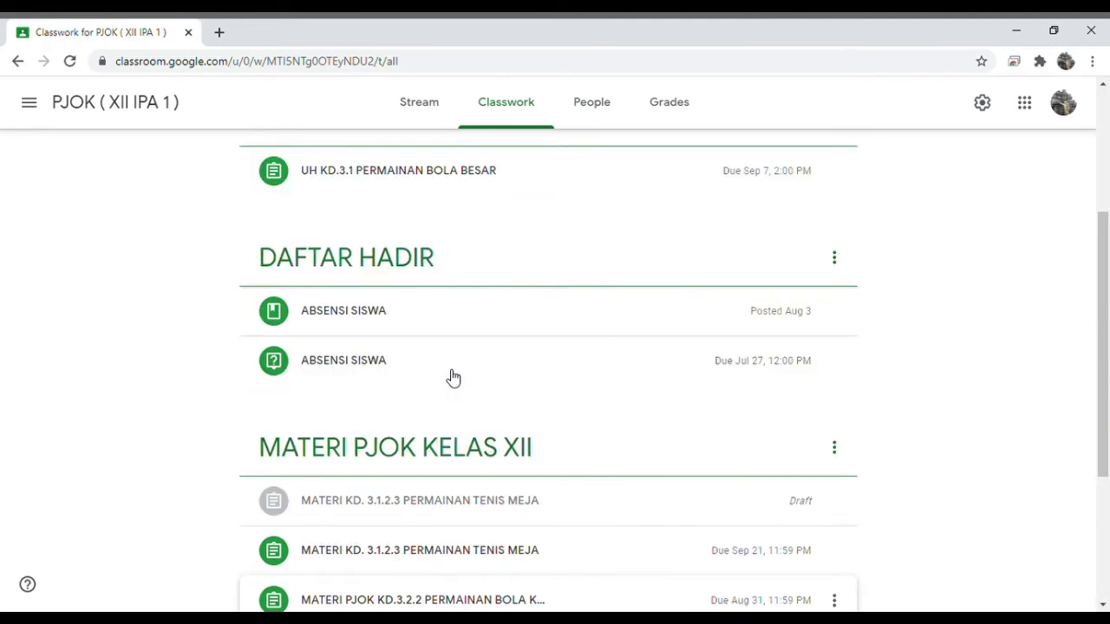
scroll(451, 377, "up", 3)
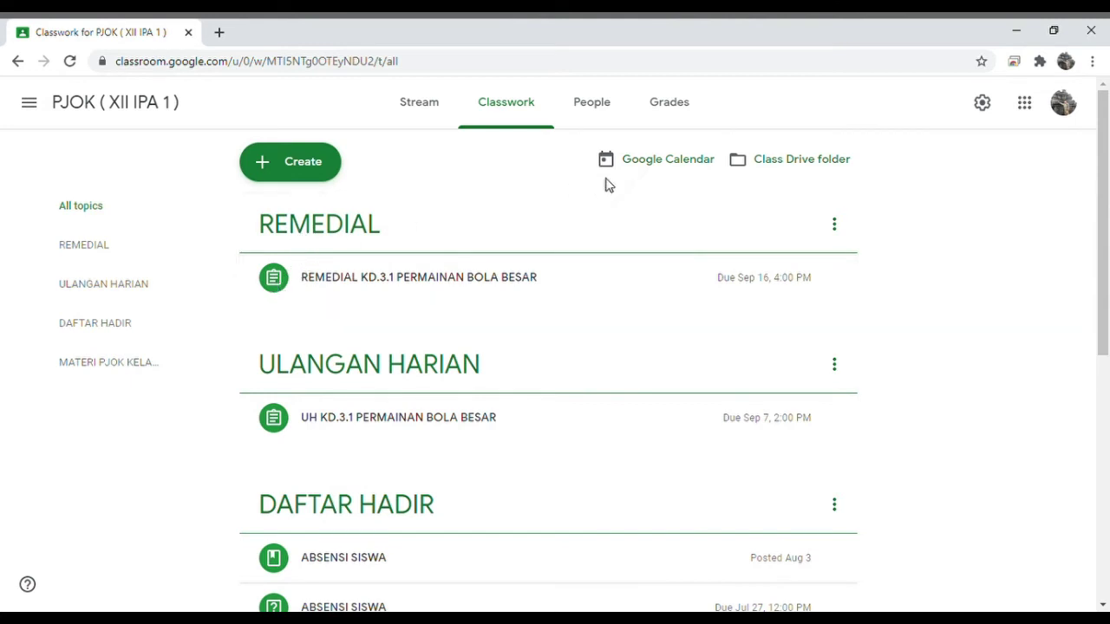
- Reuse the Sep 21 post "MATERI KD. 3.1.2.3 PERMAINAN TENIS MEJA" as a new assignment, with new copies of all attachments
left_click(285, 165)
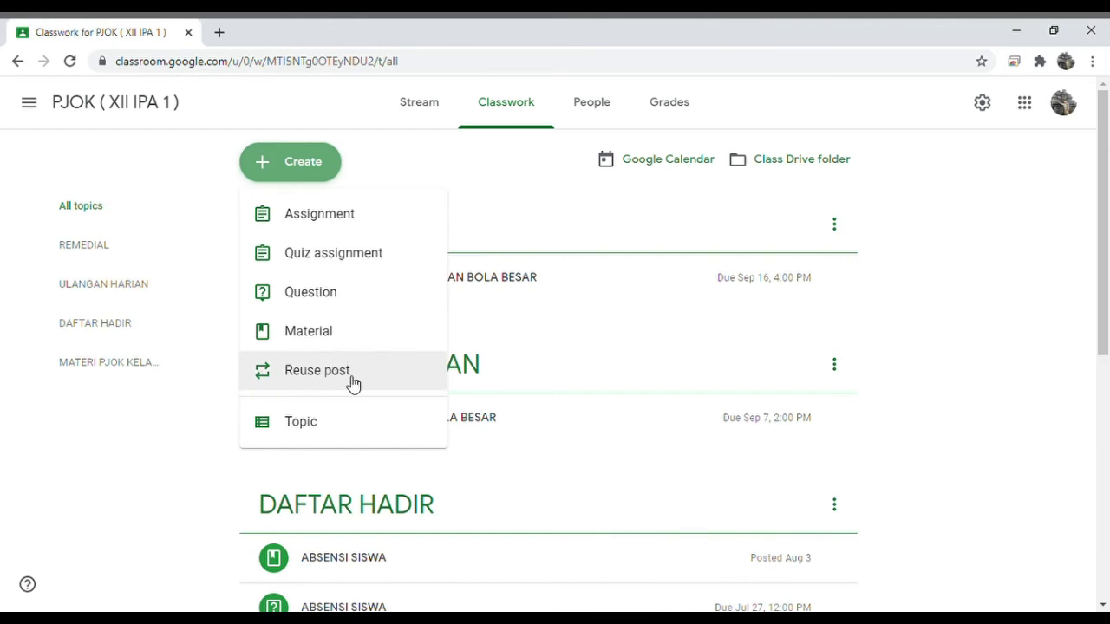
left_click(274, 373)
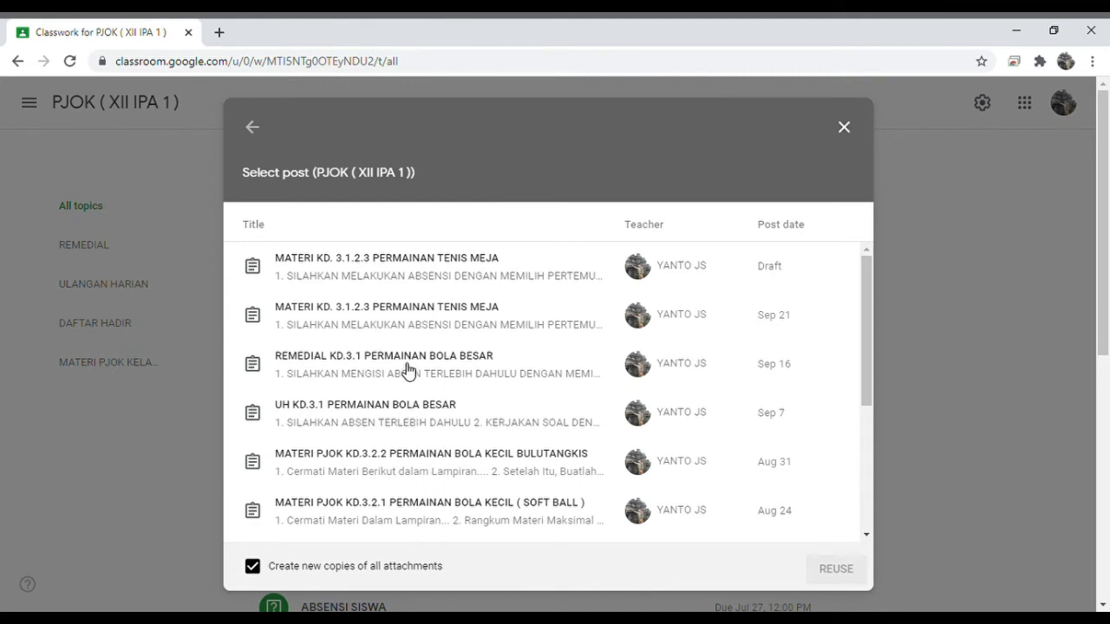
left_click(458, 318)
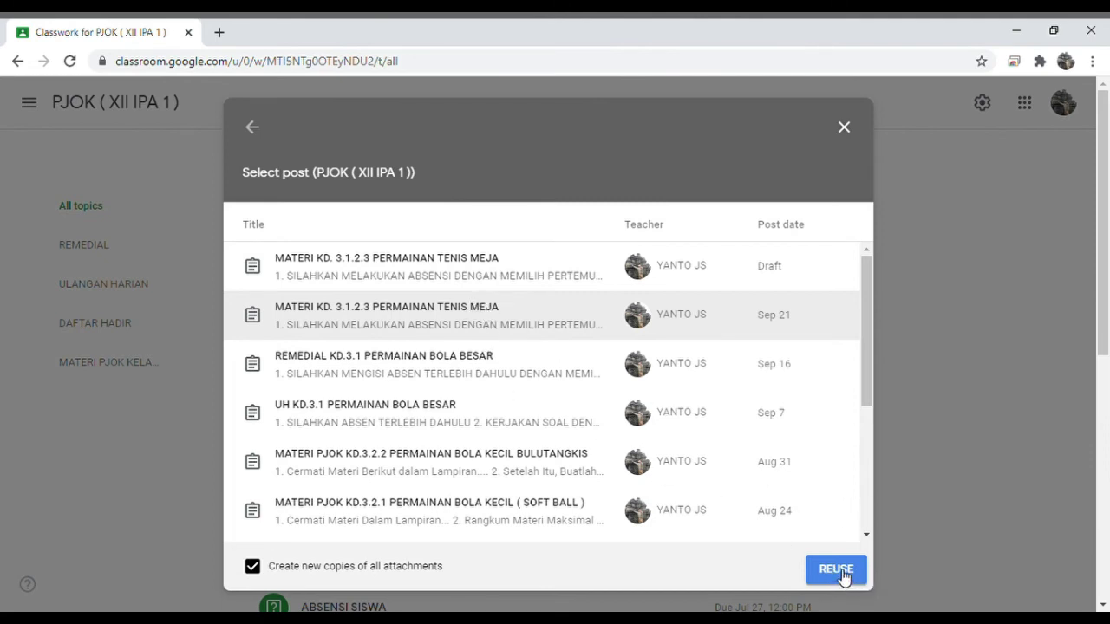
left_click(839, 571)
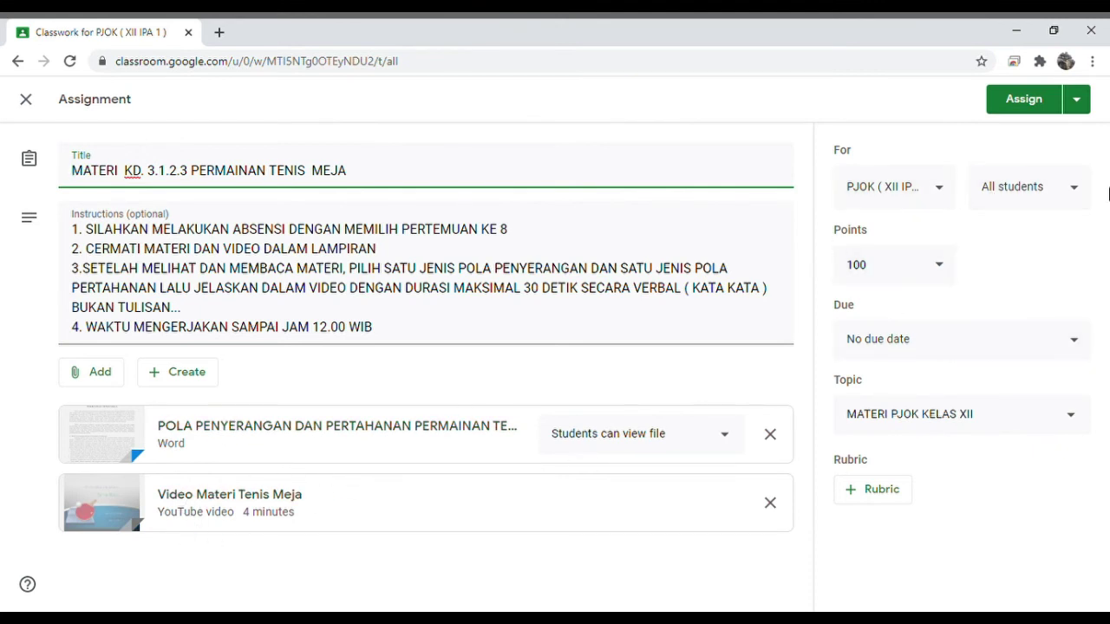
- Address the assignment to PJOK ( XII IPS 1 ), PJOK ( XII IPS 2 ) and PJOK ( XII IPS 3 ) as well
left_click(947, 199)
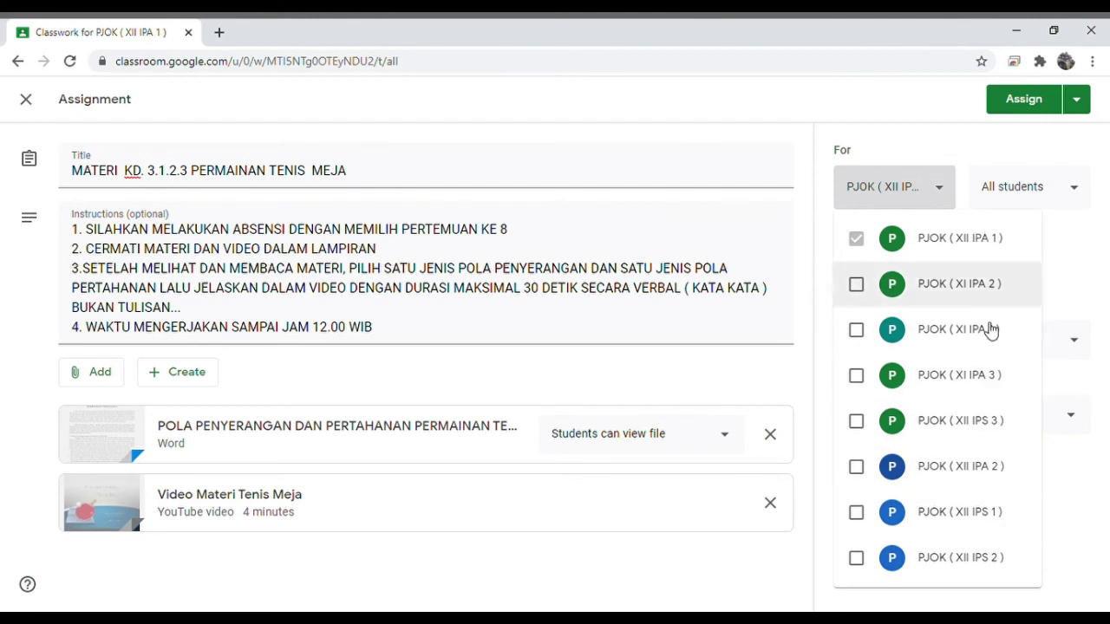
left_click(857, 514)
left_click(856, 559)
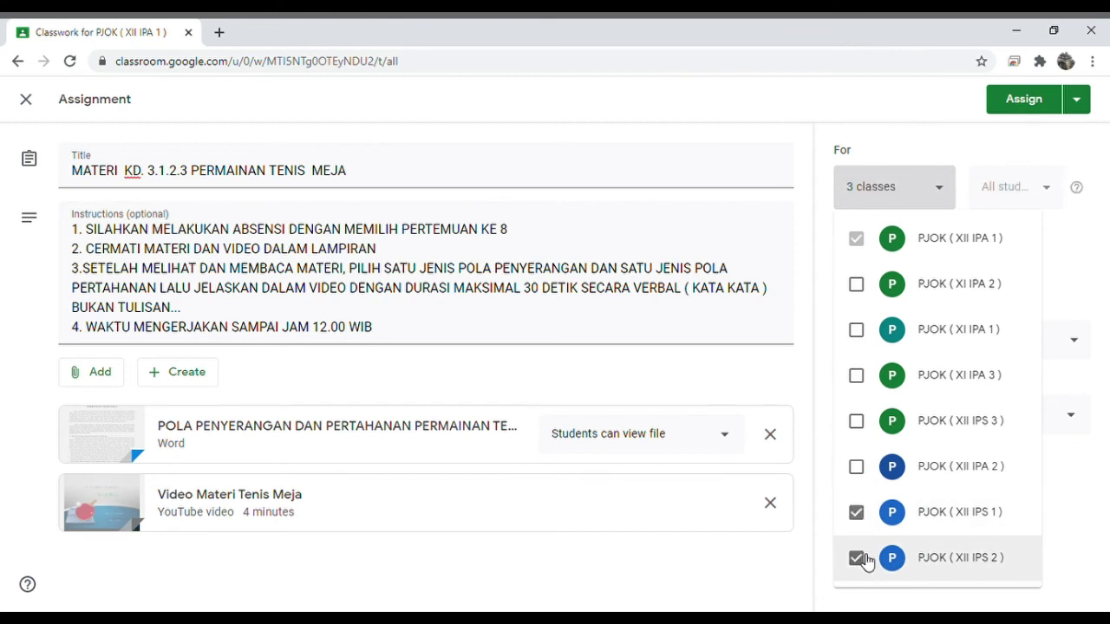
left_click(859, 423)
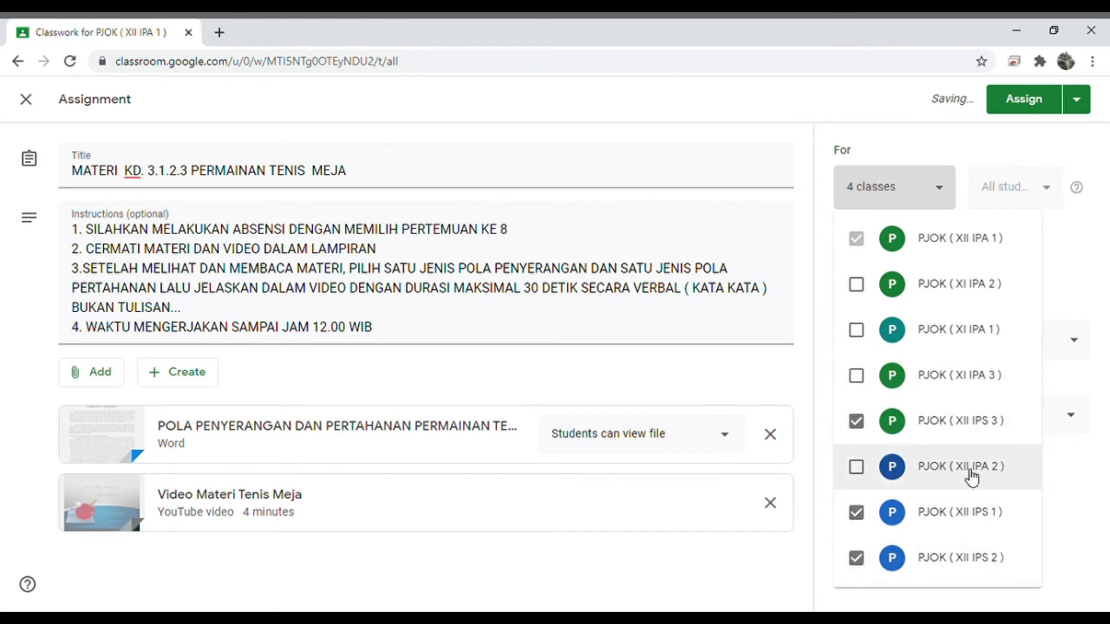
left_click(753, 577)
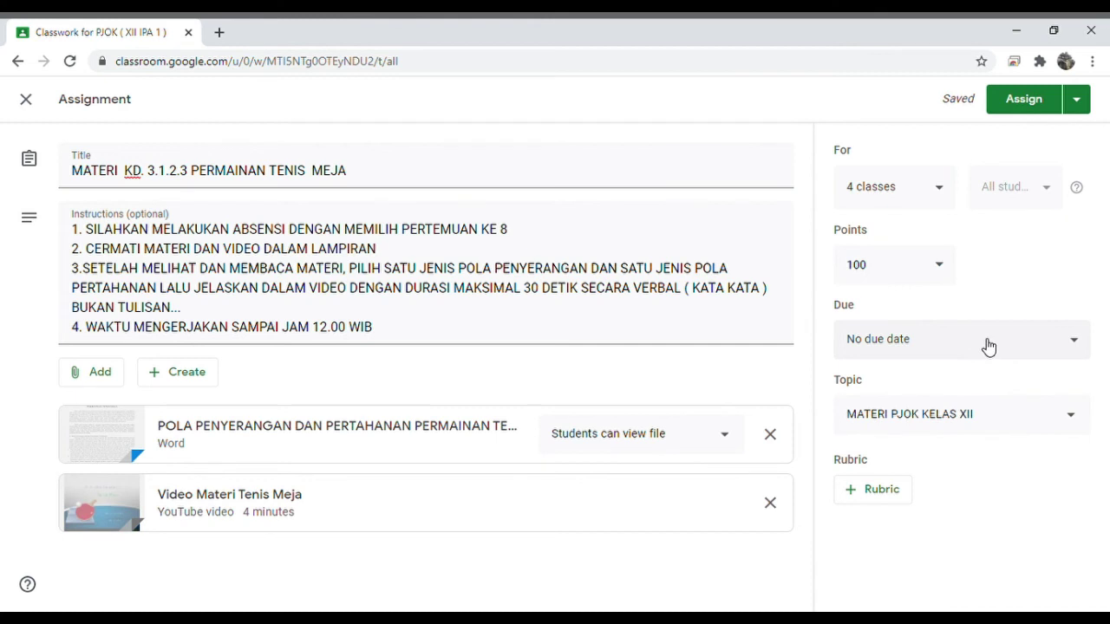
- Set the assignment's due date to Sep 24, 2020 at 11:59 PM
left_click(983, 340)
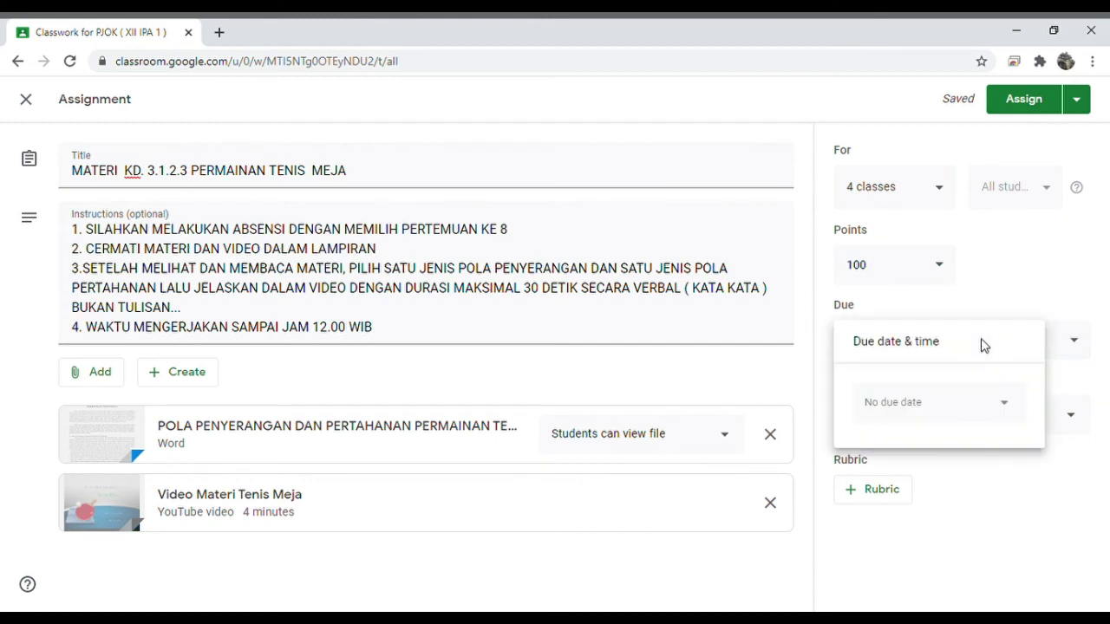
left_click(922, 409)
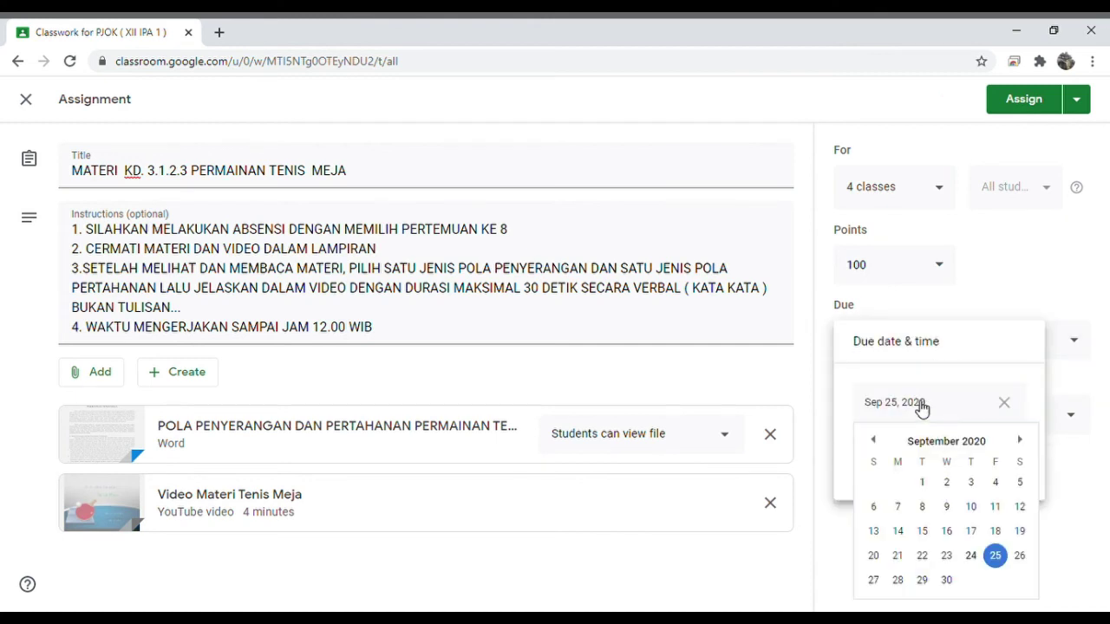
left_click(972, 558)
left_click(939, 459)
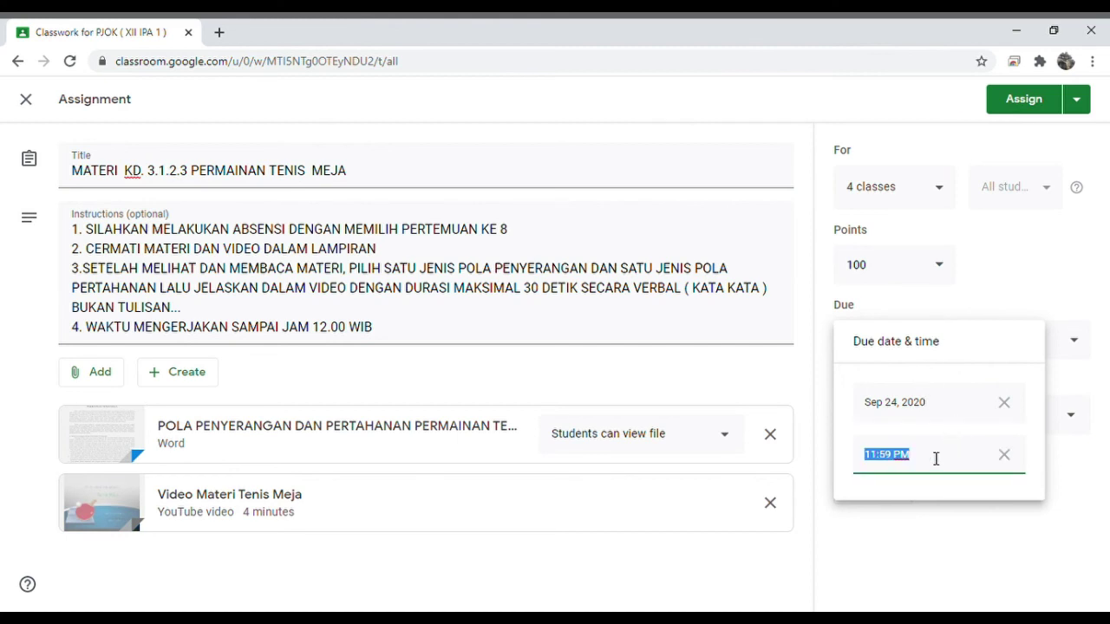
left_click(783, 563)
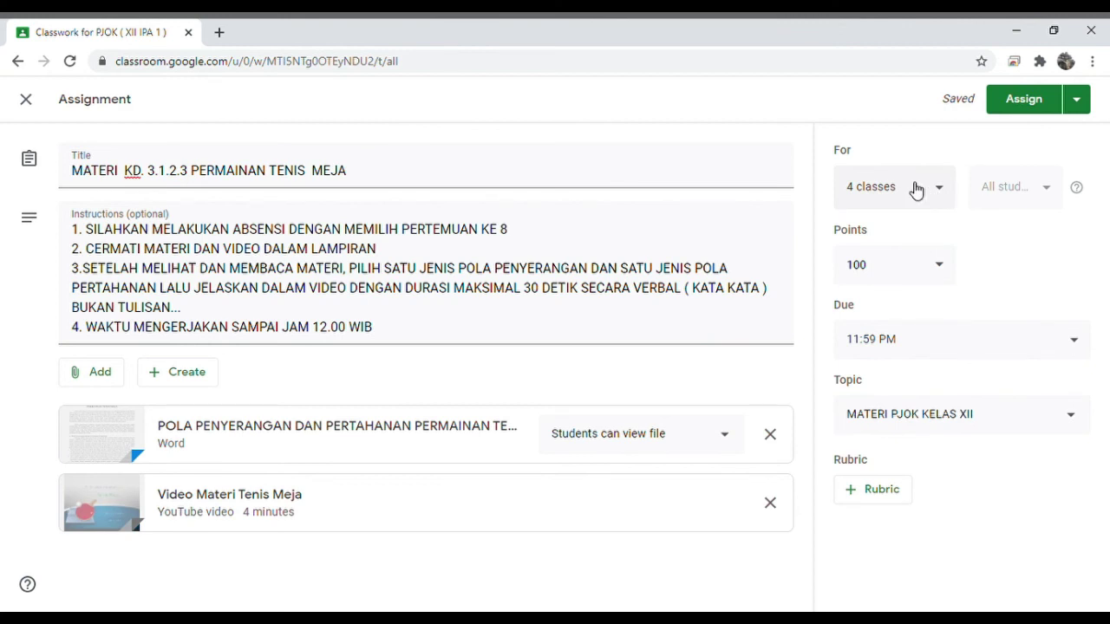
- Post the assignment to the four selected classes and check its entry under the MATERI PJOK KELAS XII topic
left_click(1046, 97)
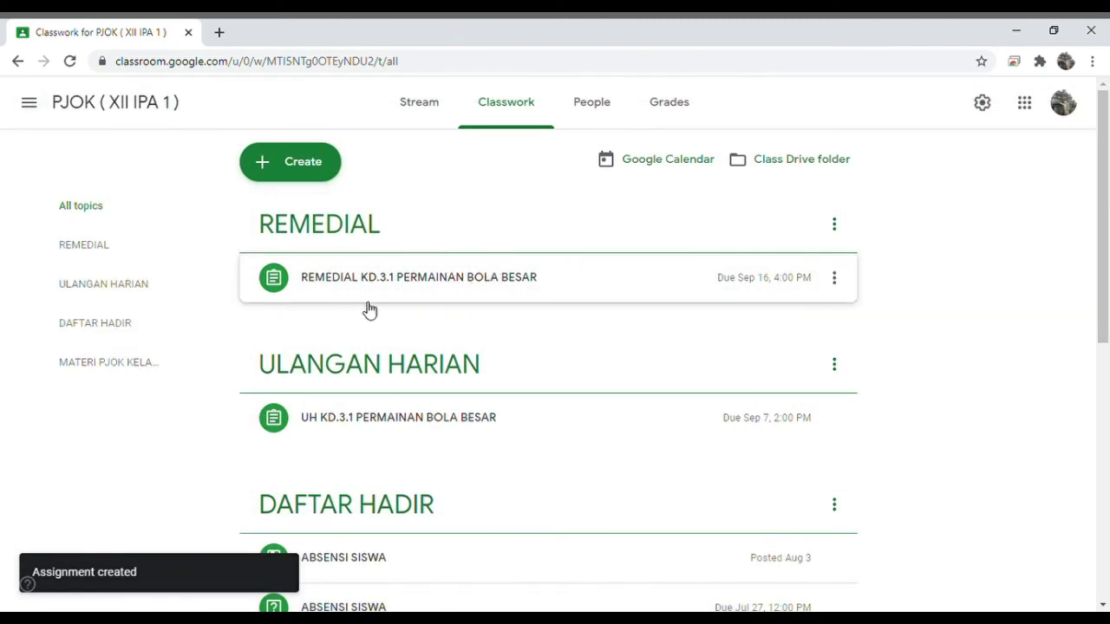
scroll(437, 413, "down", 3)
scroll(436, 412, "down", 2)
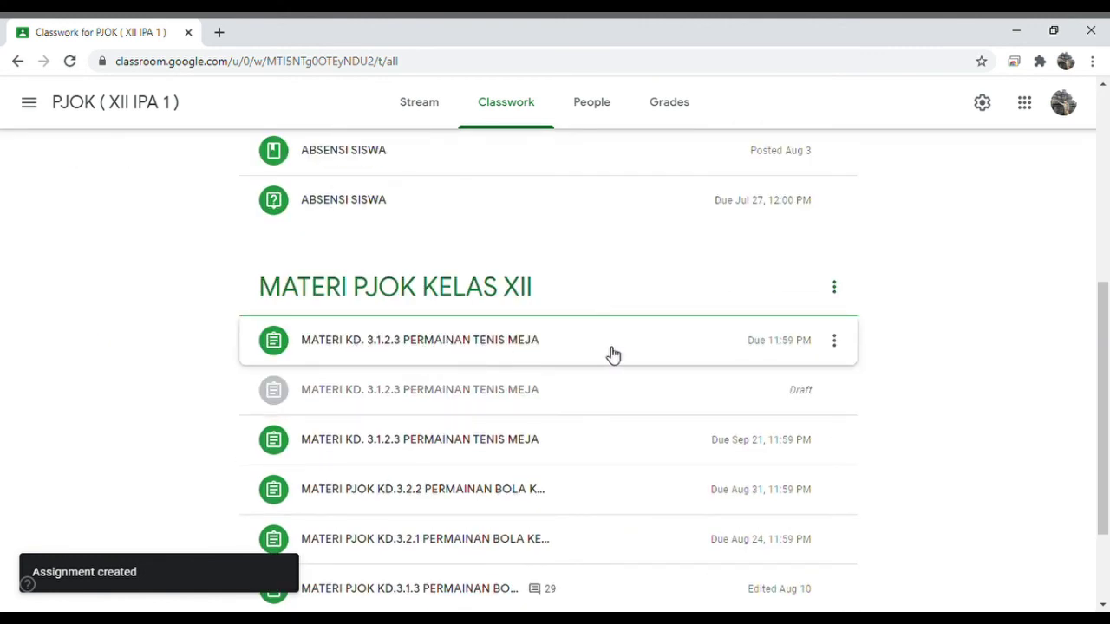
- Open the classwork of PJOK ( XII IPS 2 ) and check the new MATERI KD. 3.1.2.3 PERMAINAN TENIS MEJA assignment there
scroll(348, 330, "up", 4)
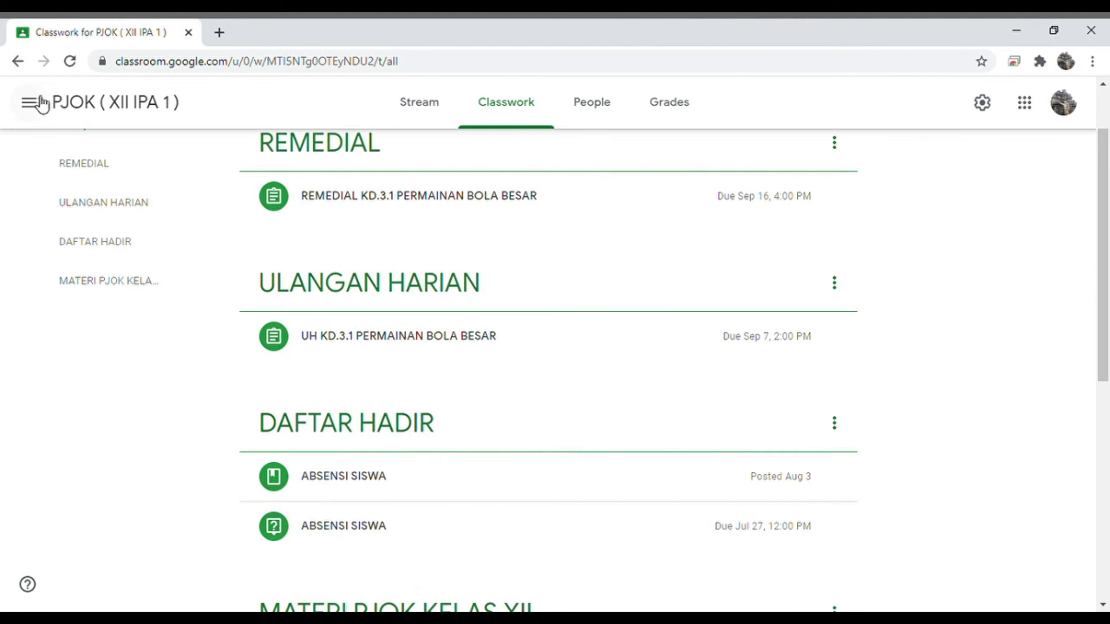
left_click(36, 104)
scroll(104, 430, "down", 2)
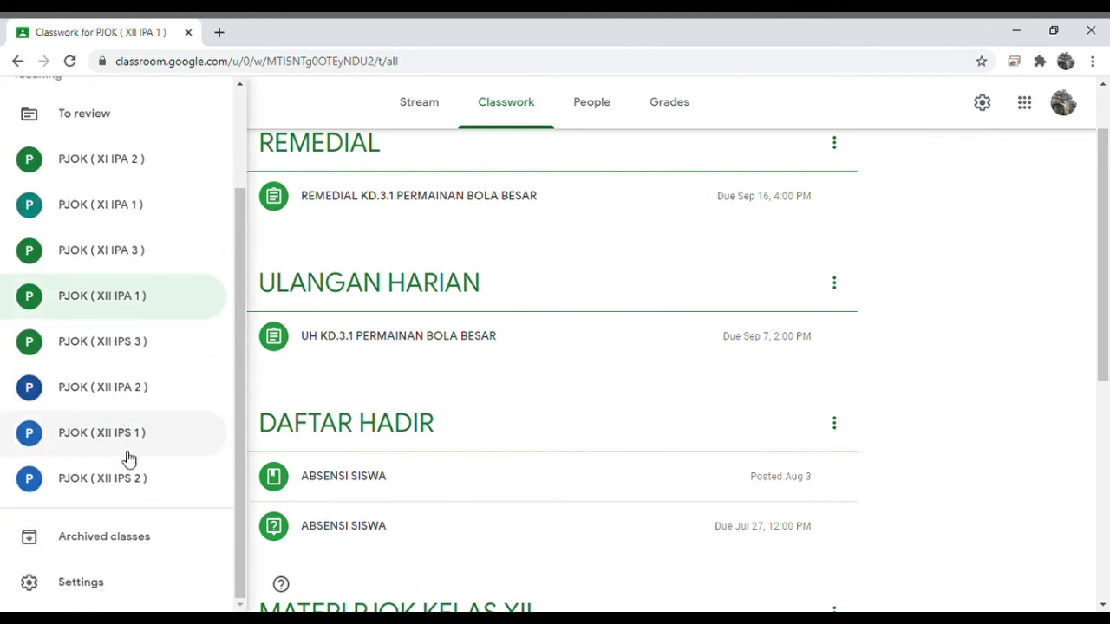
left_click(122, 480)
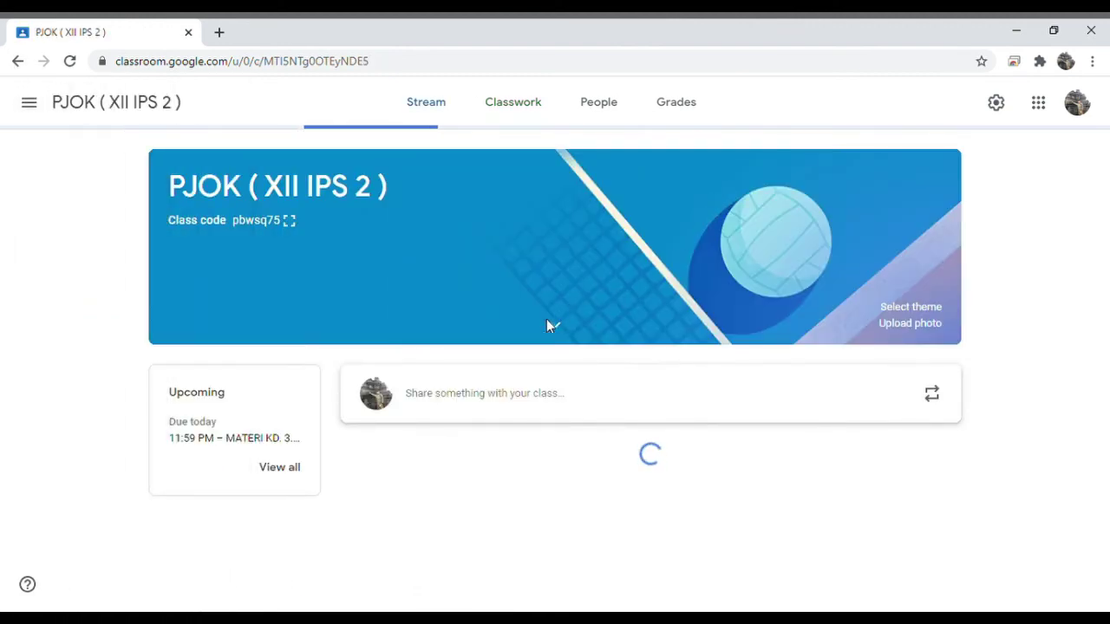
left_click(527, 110)
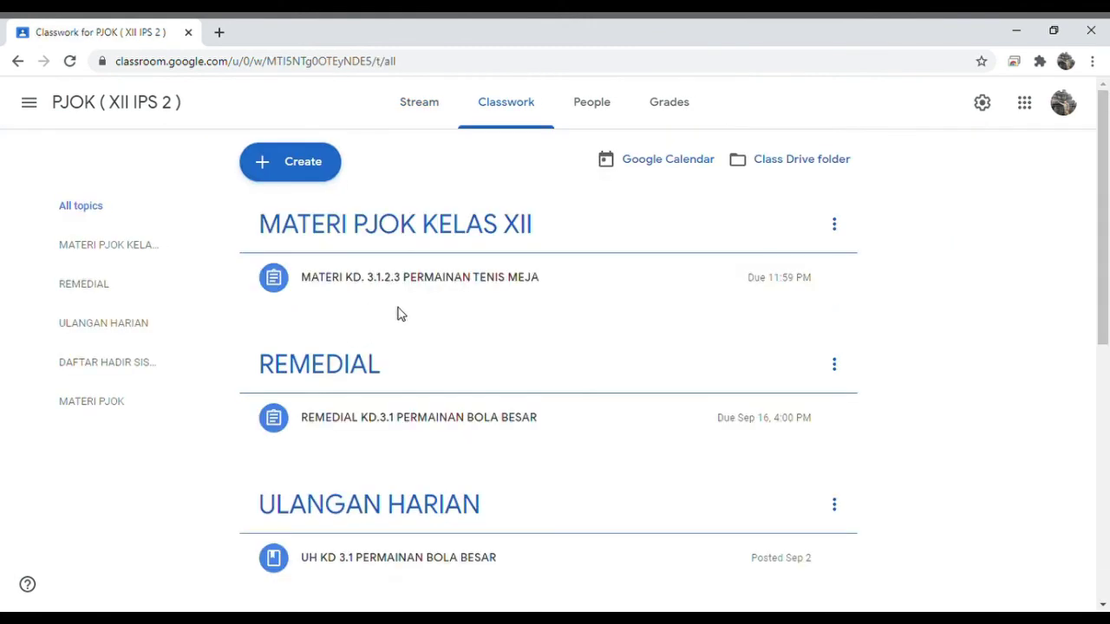
scroll(401, 314, "down", 1)
scroll(404, 312, "up", 1)
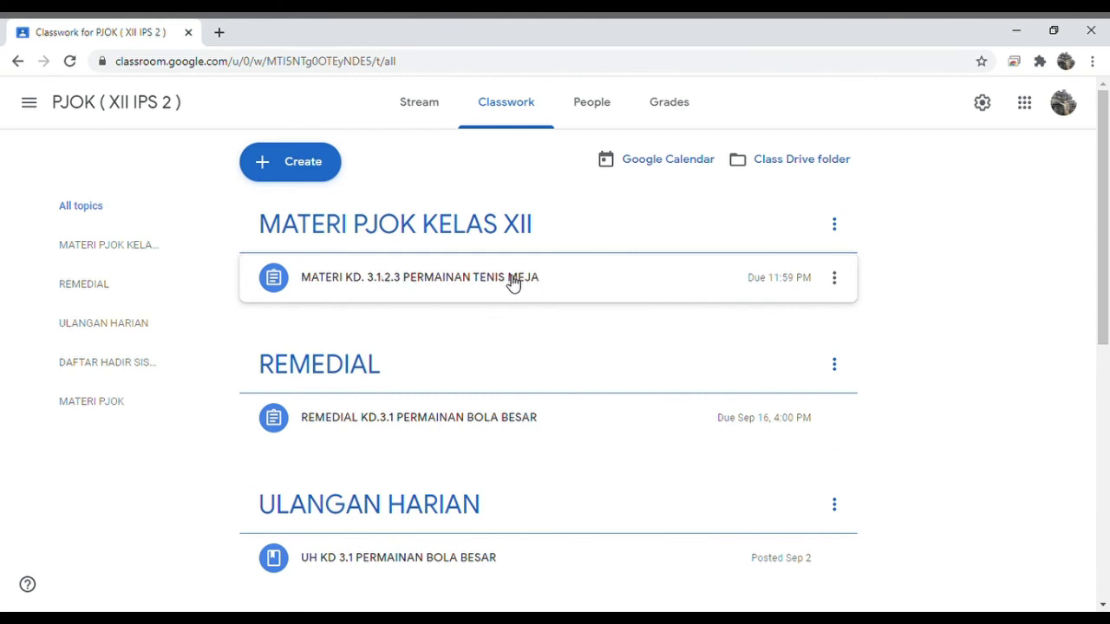
- Look at the stream of PJOK ( XII IPS 1 ) and check the table tennis assignment in its classwork
left_click(34, 114)
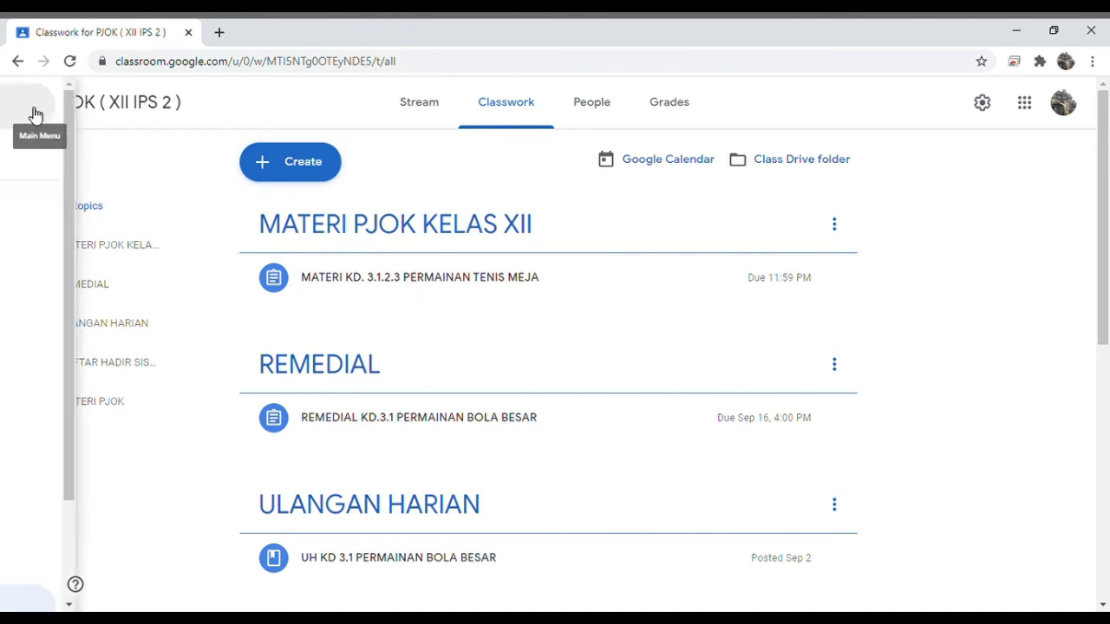
left_click(133, 560)
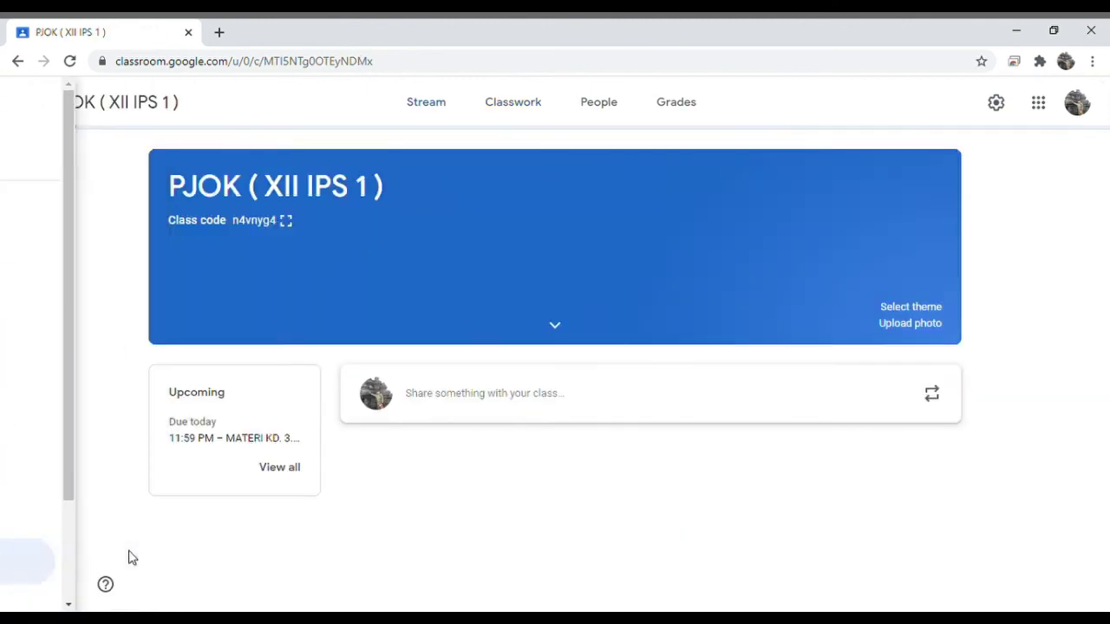
scroll(534, 330, "down", 2)
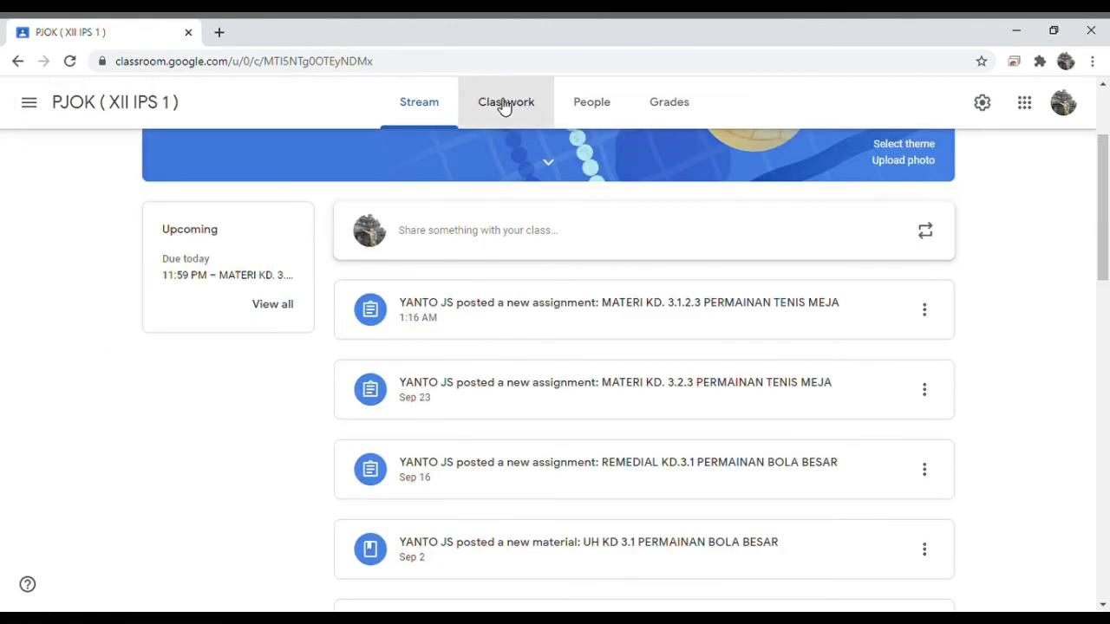
left_click(505, 102)
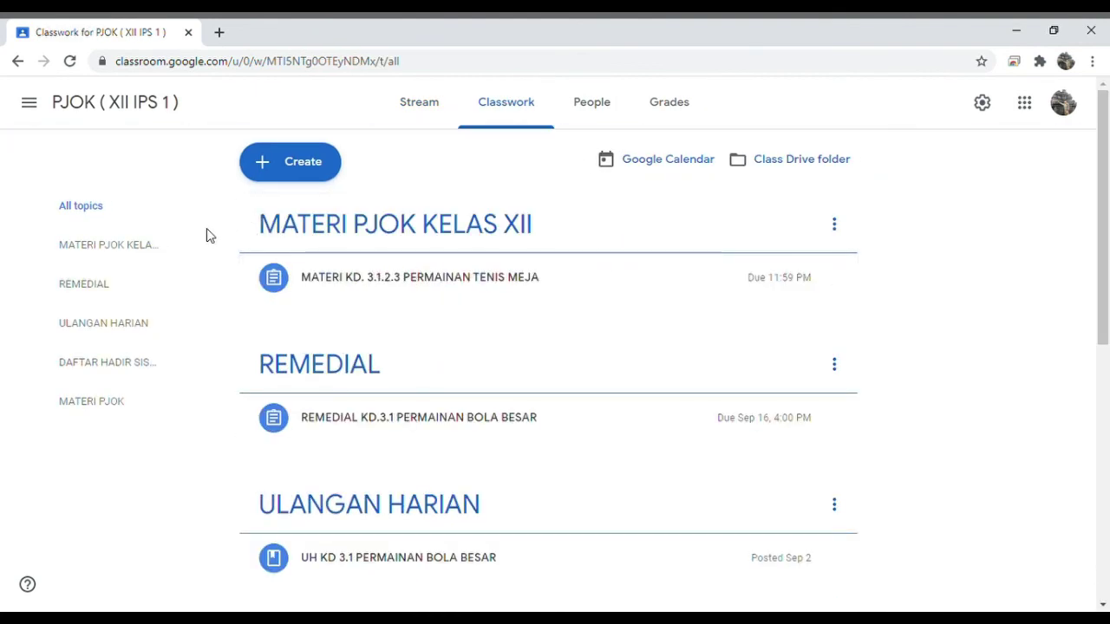
- Return to PJOK ( XII IPS 2 ) and review the assignment in its stream and classwork again
left_click(29, 103)
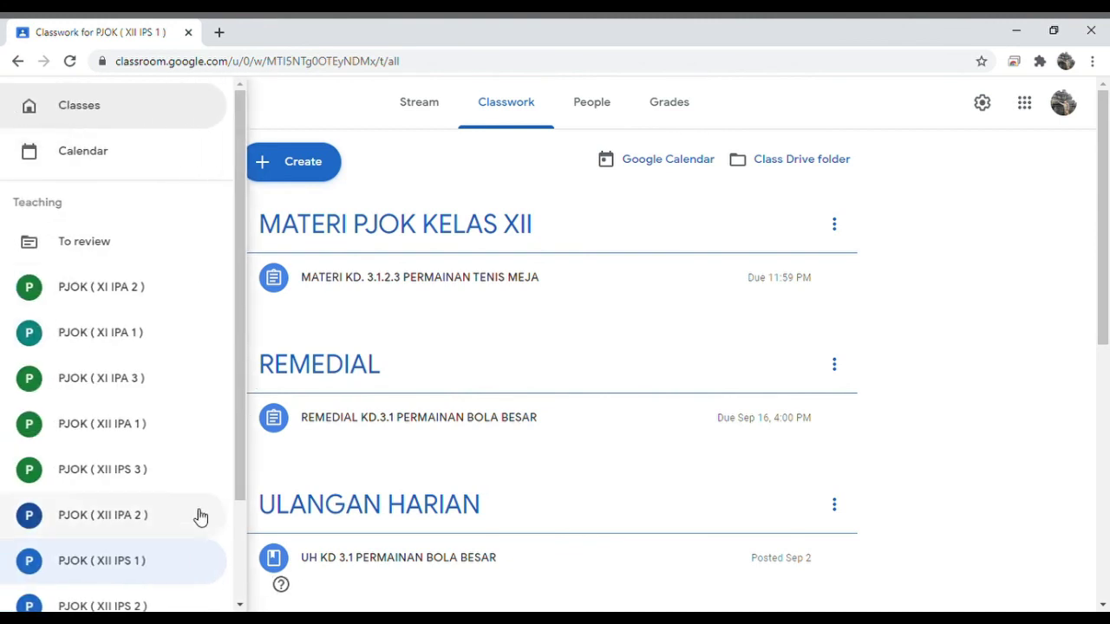
scroll(136, 550, "down", 2)
left_click(129, 525)
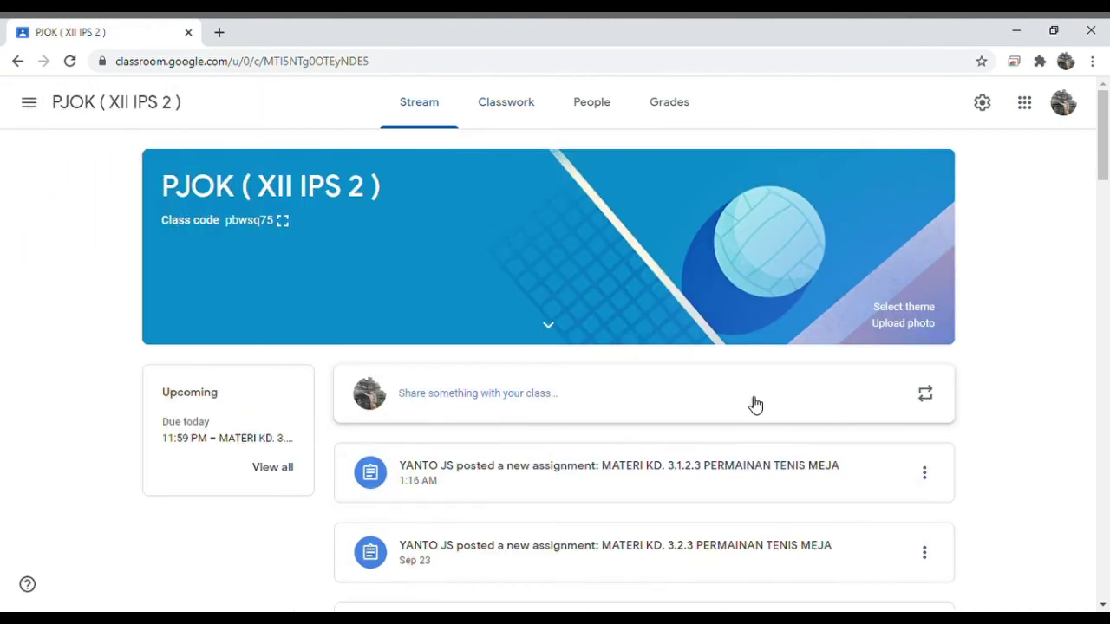
left_click(532, 113)
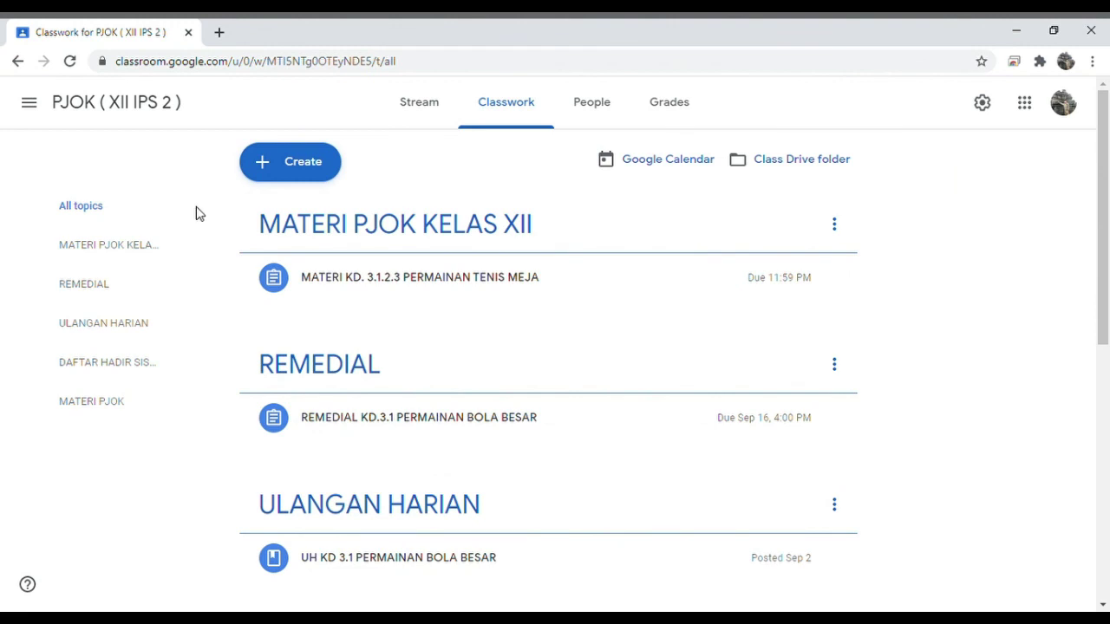
- Go back to the classwork of PJOK ( XII IPA 1 ) and examine the assignments under MATERI PJOK KELAS XII
left_click(32, 104)
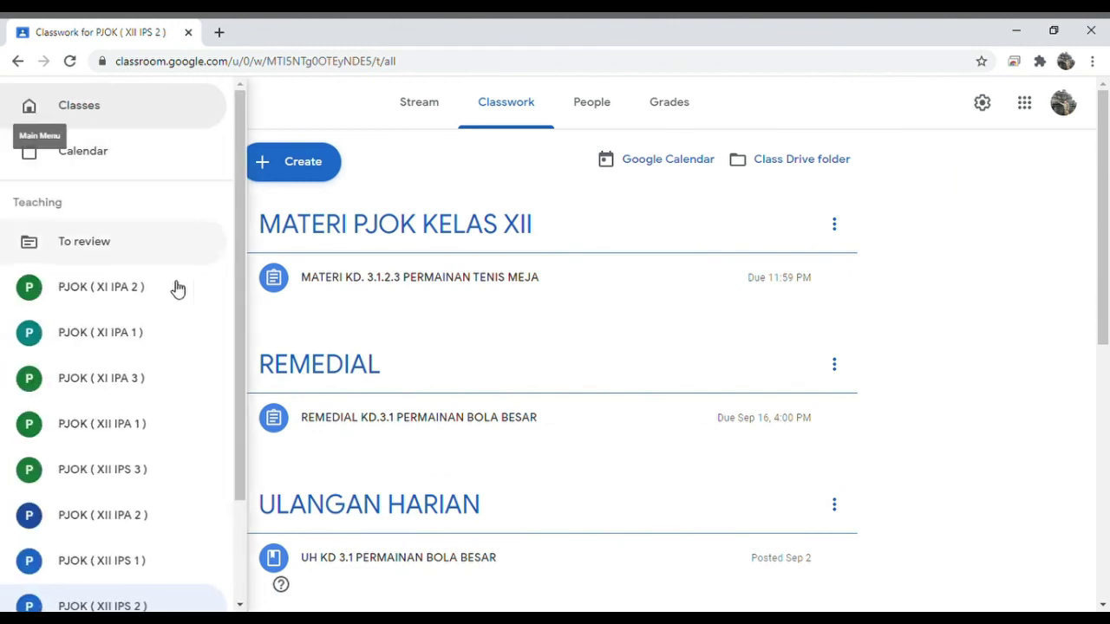
left_click(119, 425)
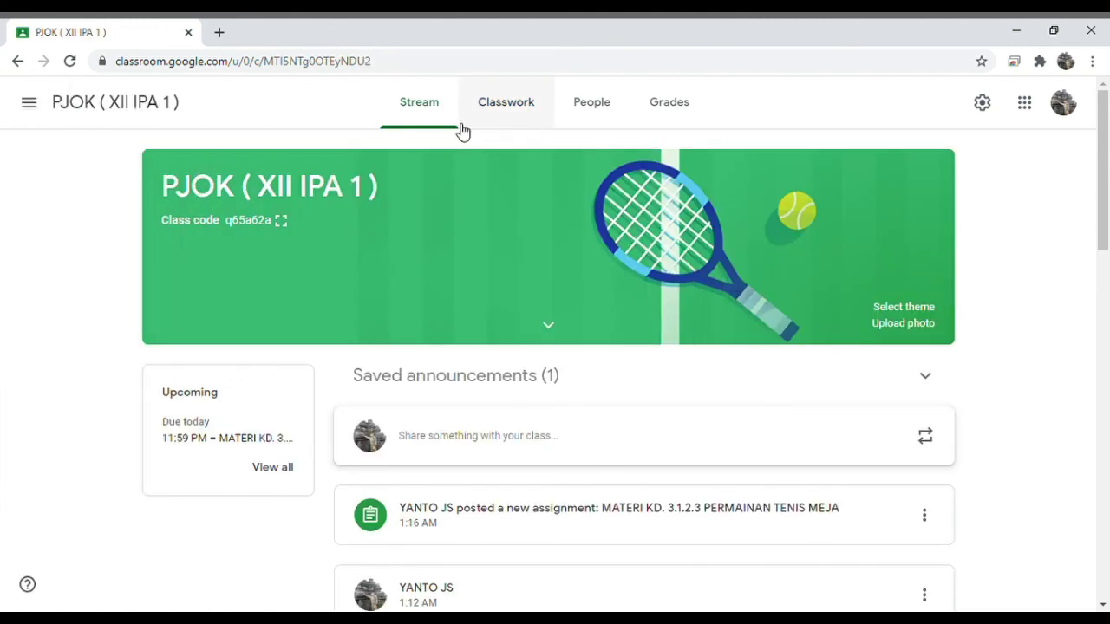
left_click(500, 102)
scroll(644, 298, "down", 3)
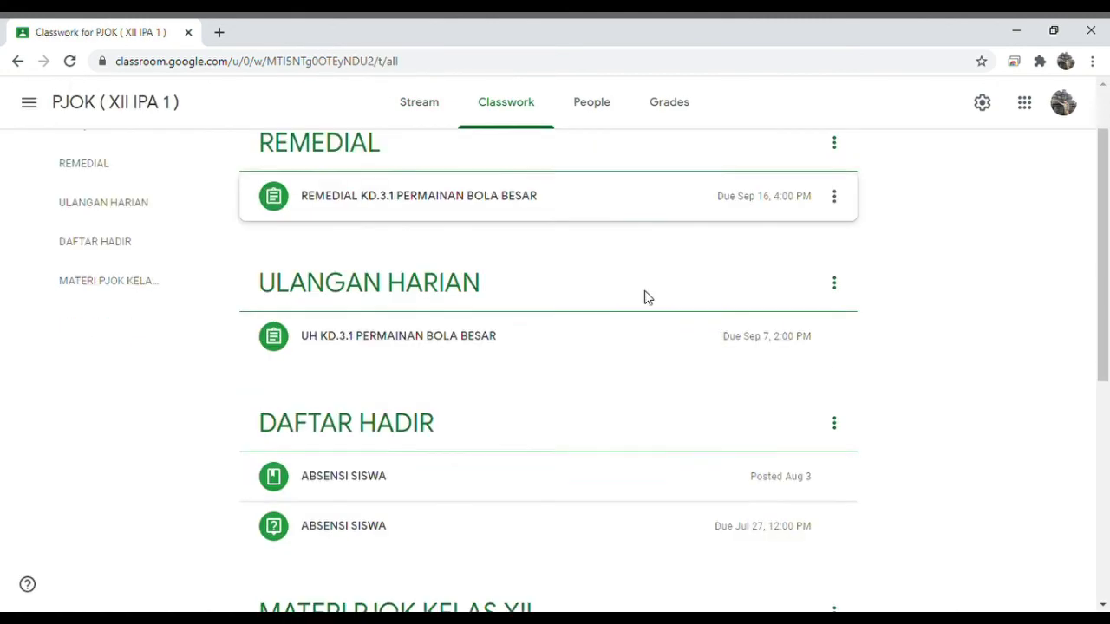
scroll(634, 305, "down", 2)
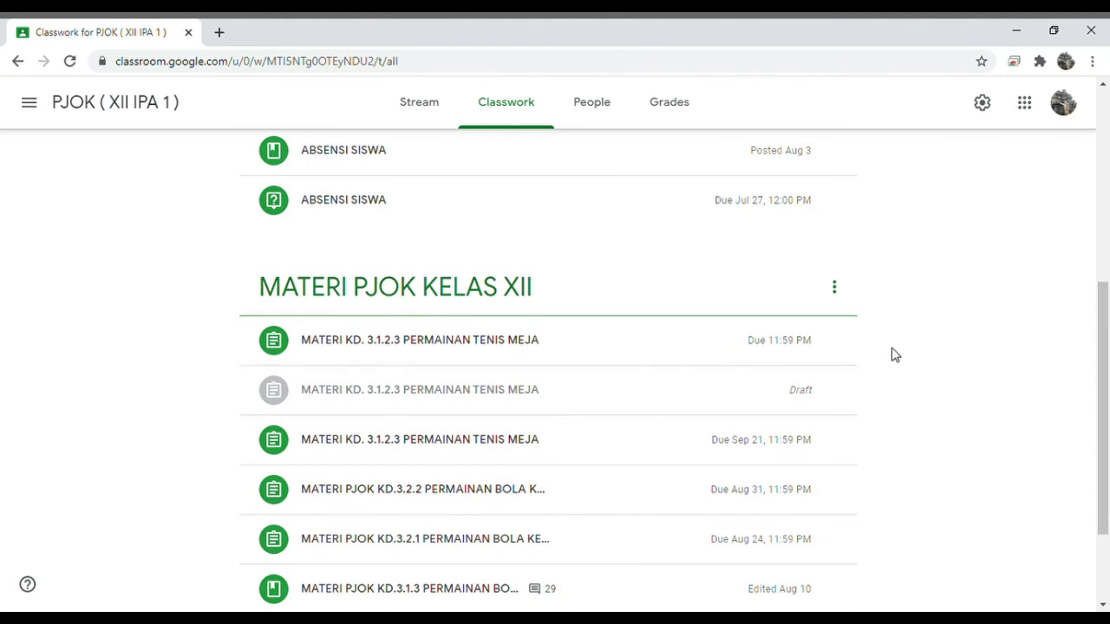